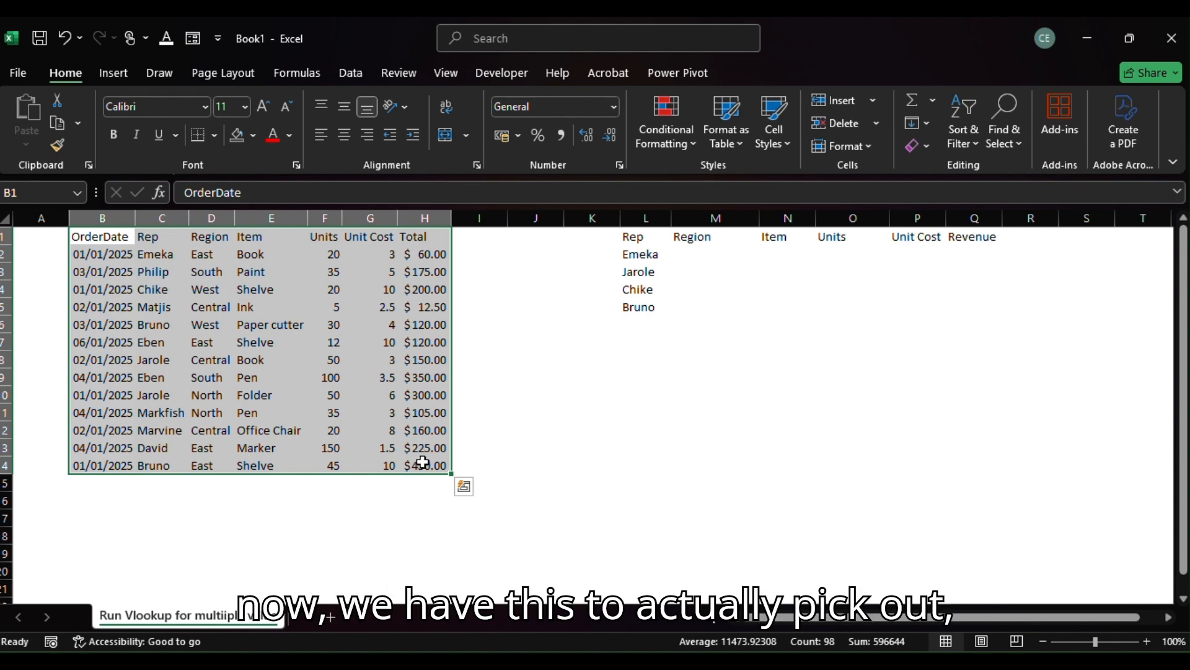
pyautogui.click(645, 244)
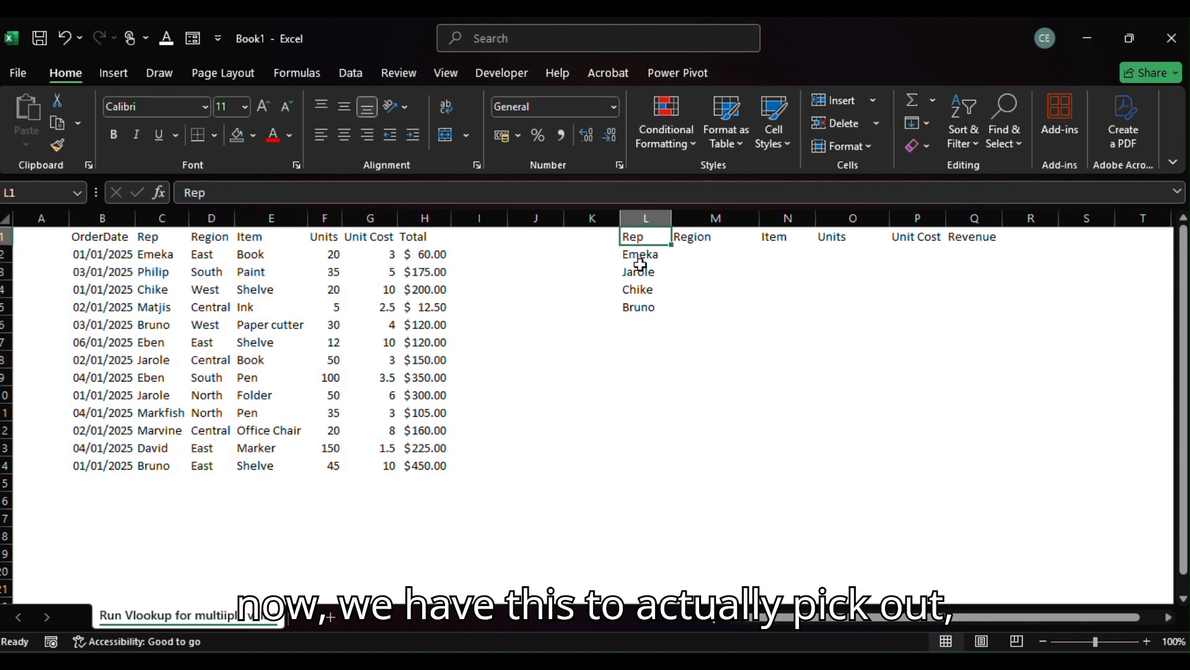
pyautogui.moveTo(642, 259); pyautogui.dragTo(649, 308)
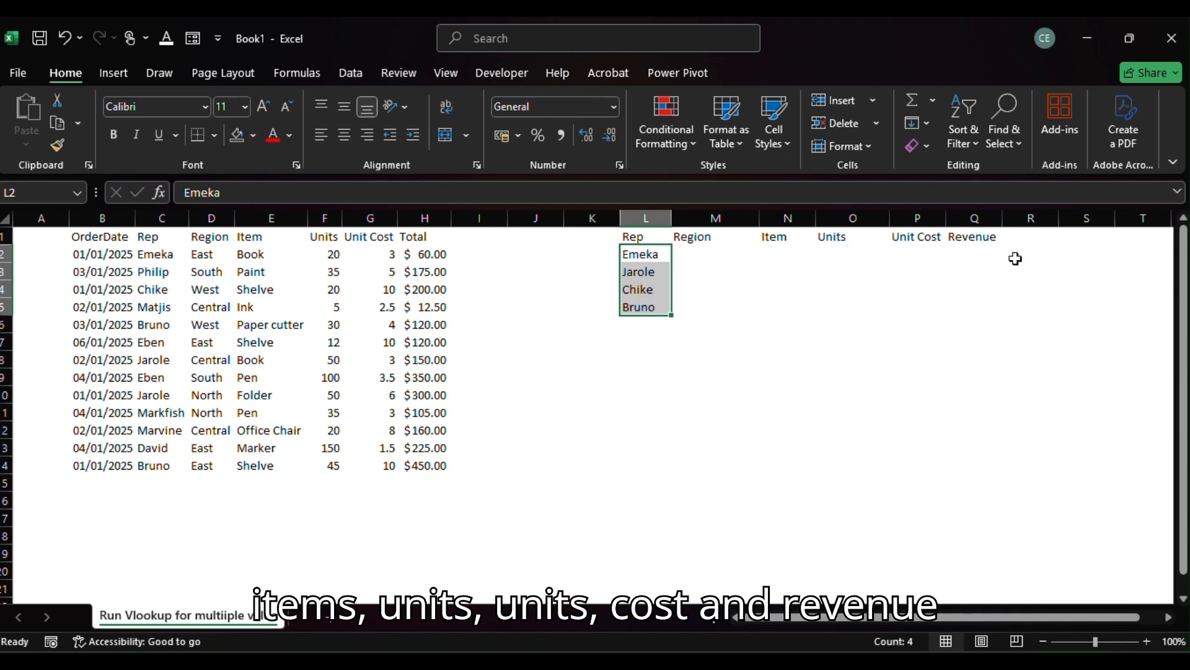
pyautogui.click(645, 257)
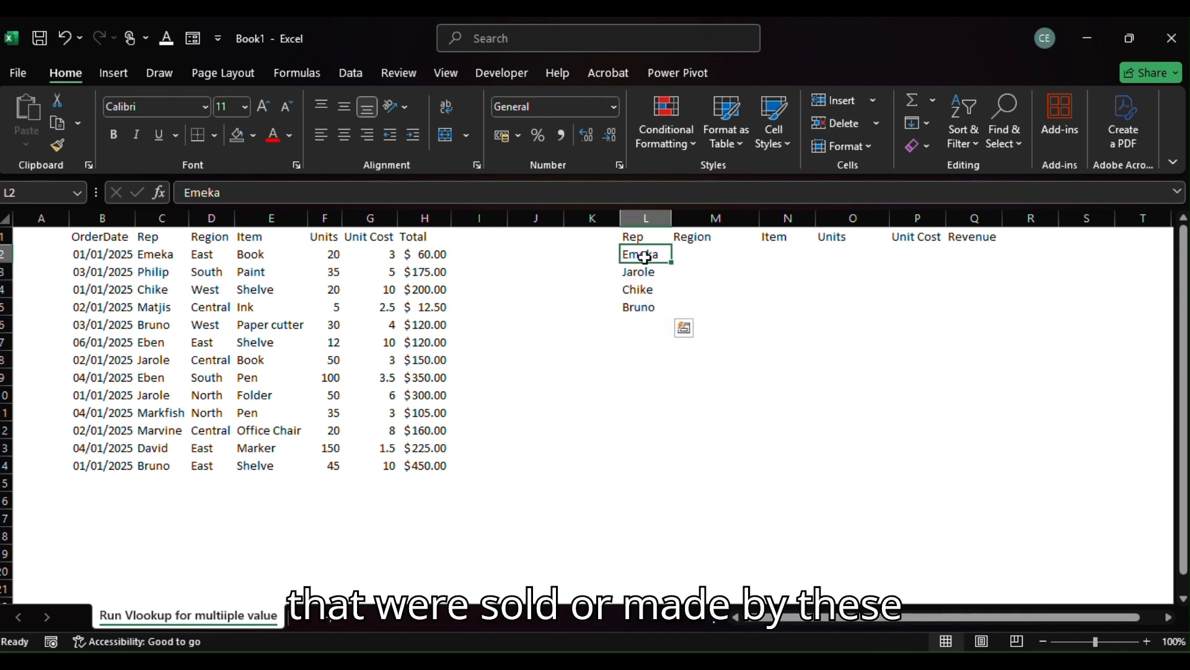
pyautogui.moveTo(644, 257); pyautogui.dragTo(649, 304)
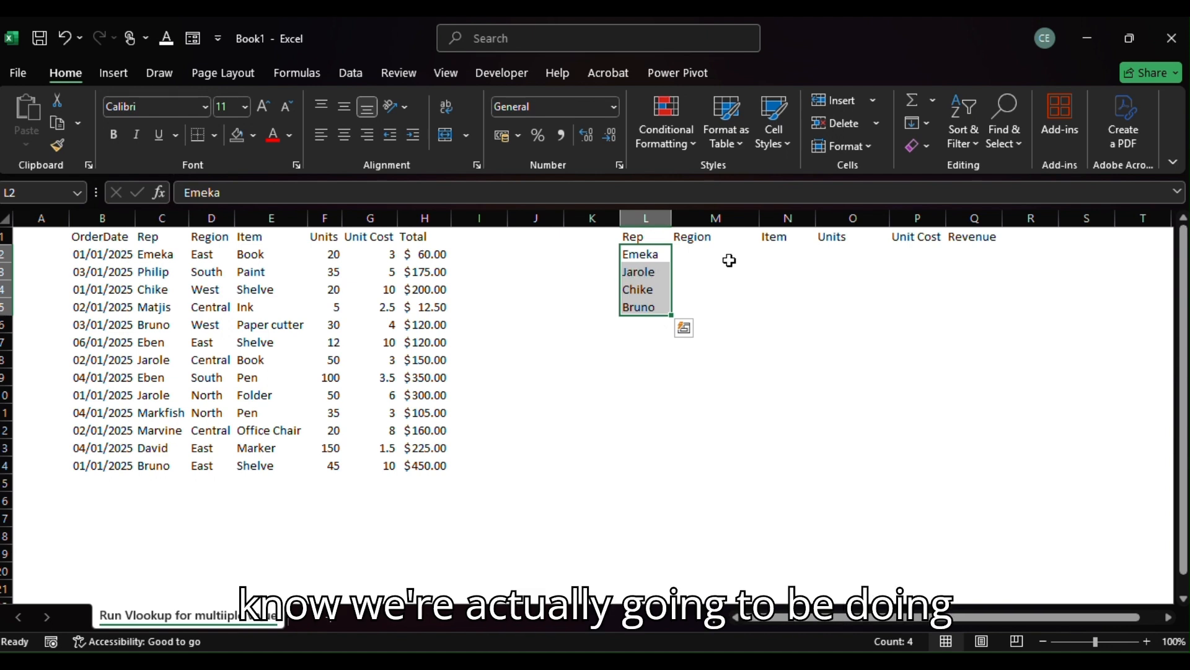
# Start a VLOOKUP formula in M2 with L2 as the lookup value and the absolute range $C$1:$H$14 as the table array.
pyautogui.click(702, 256)
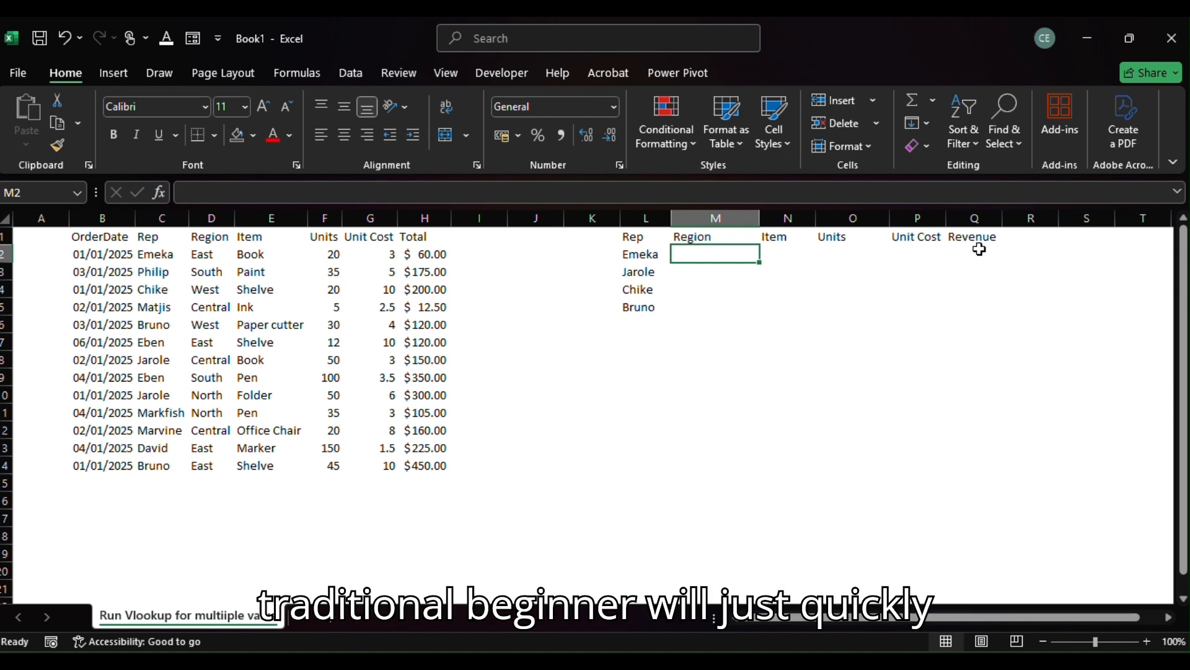
pyautogui.write('=v')
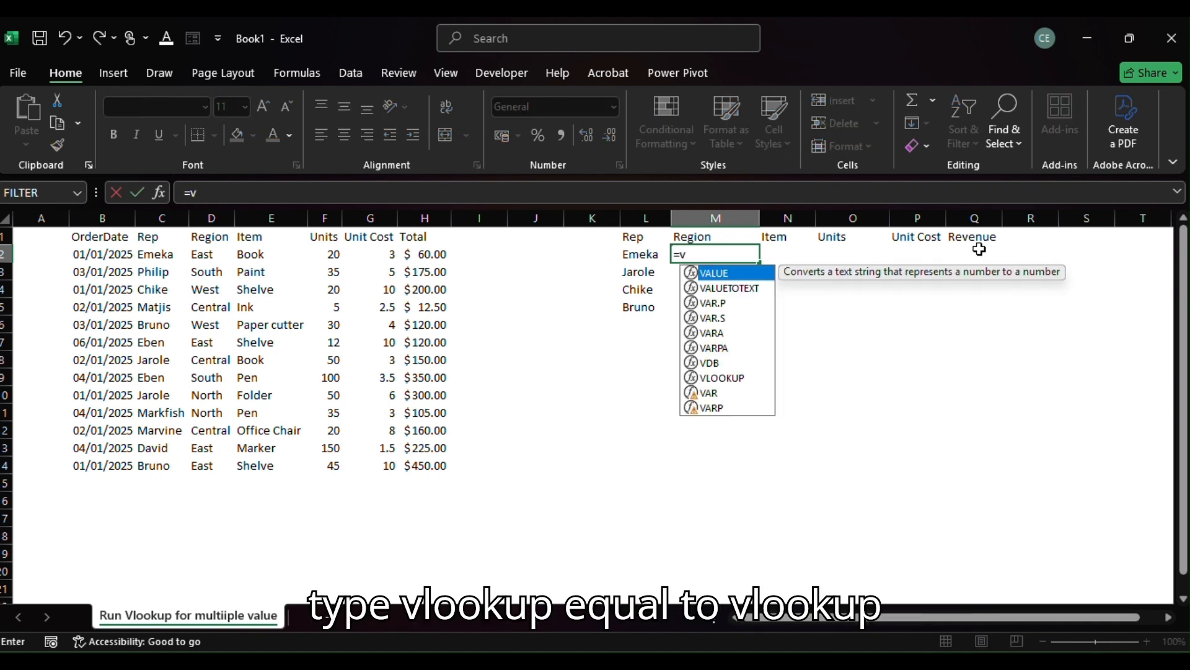
pyautogui.write('look')
pyautogui.press('Tab')
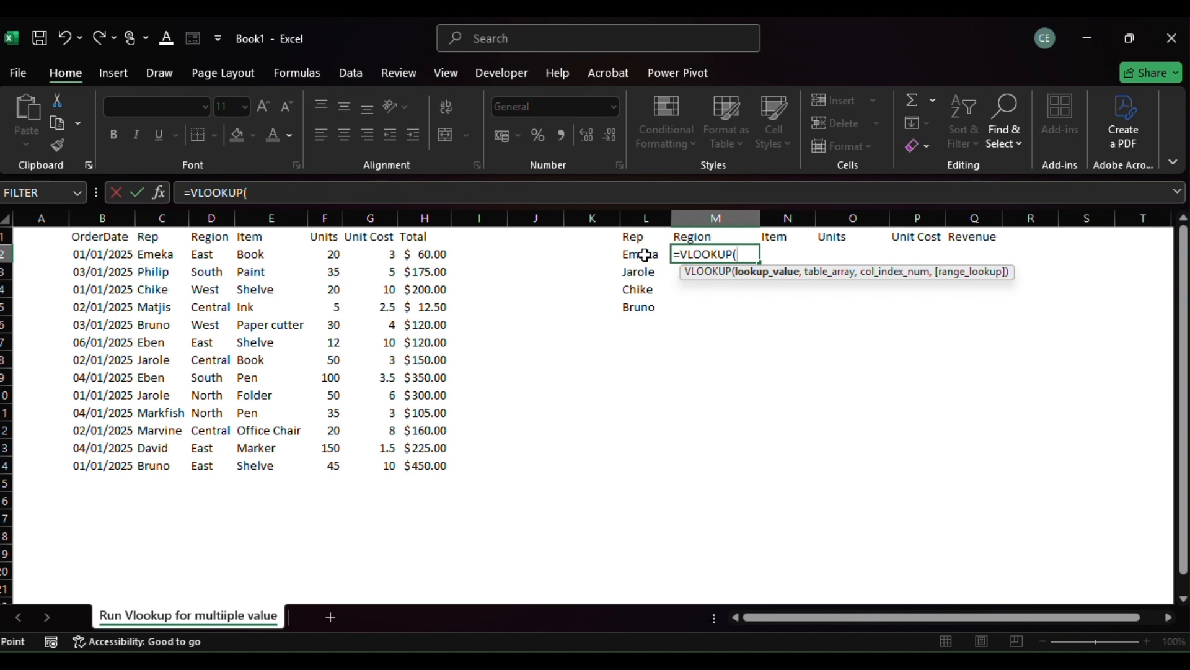
pyautogui.click(644, 255)
pyautogui.write(',')
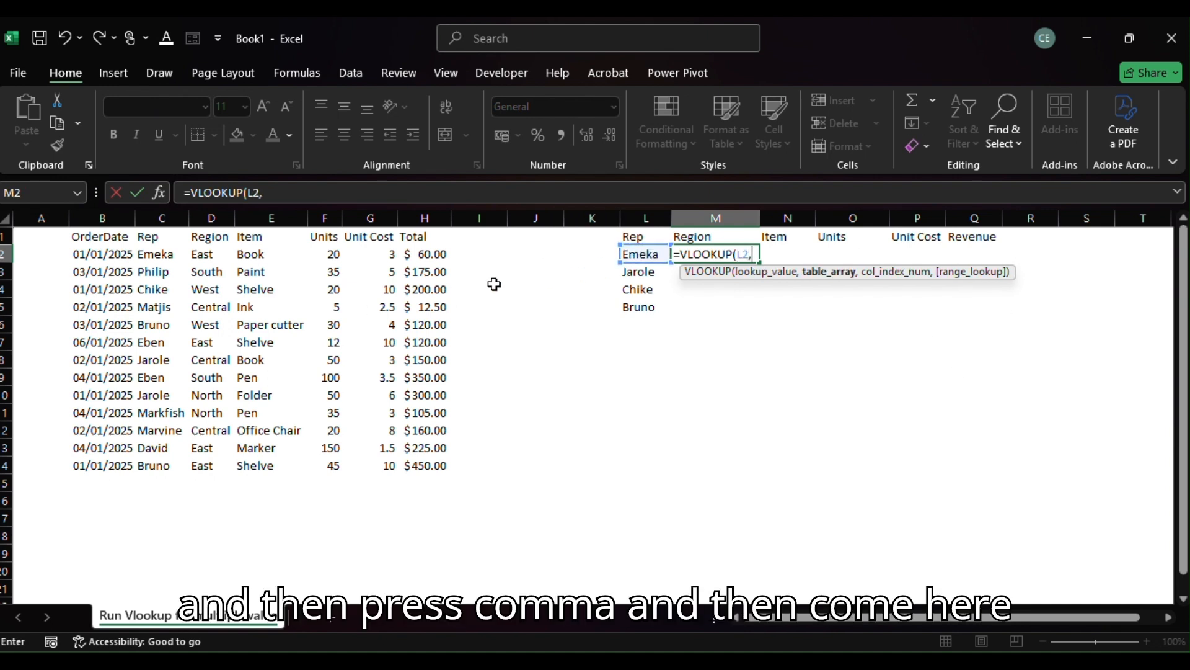
pyautogui.moveTo(148, 233); pyautogui.dragTo(400, 462)
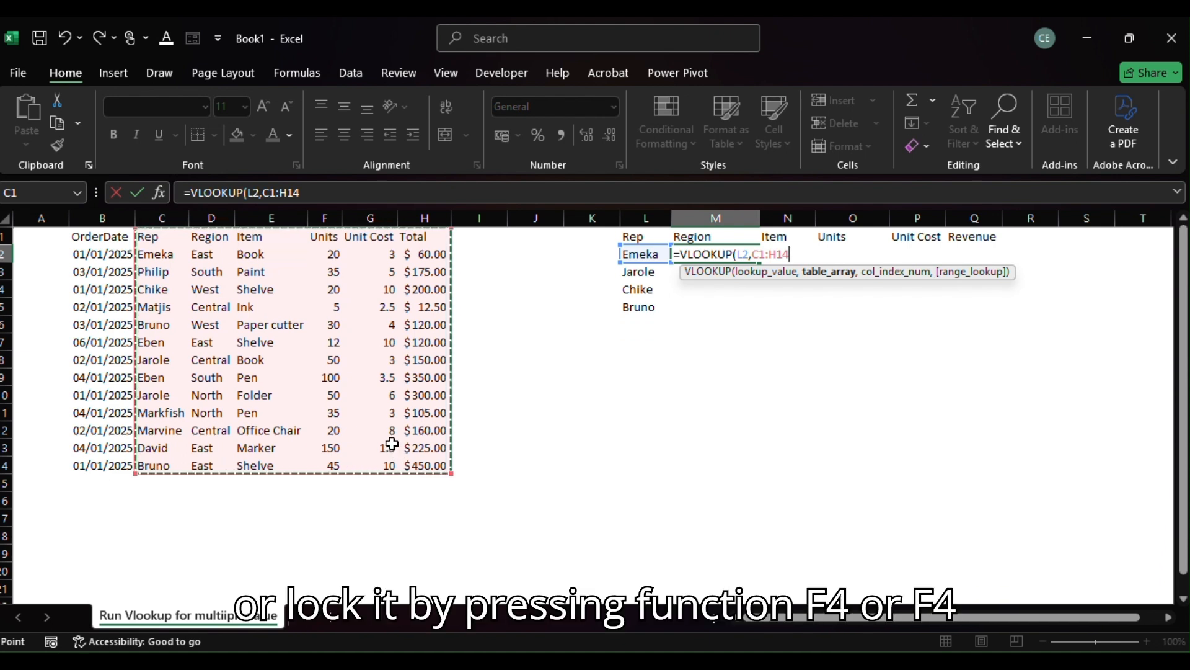
pyautogui.press('F4')
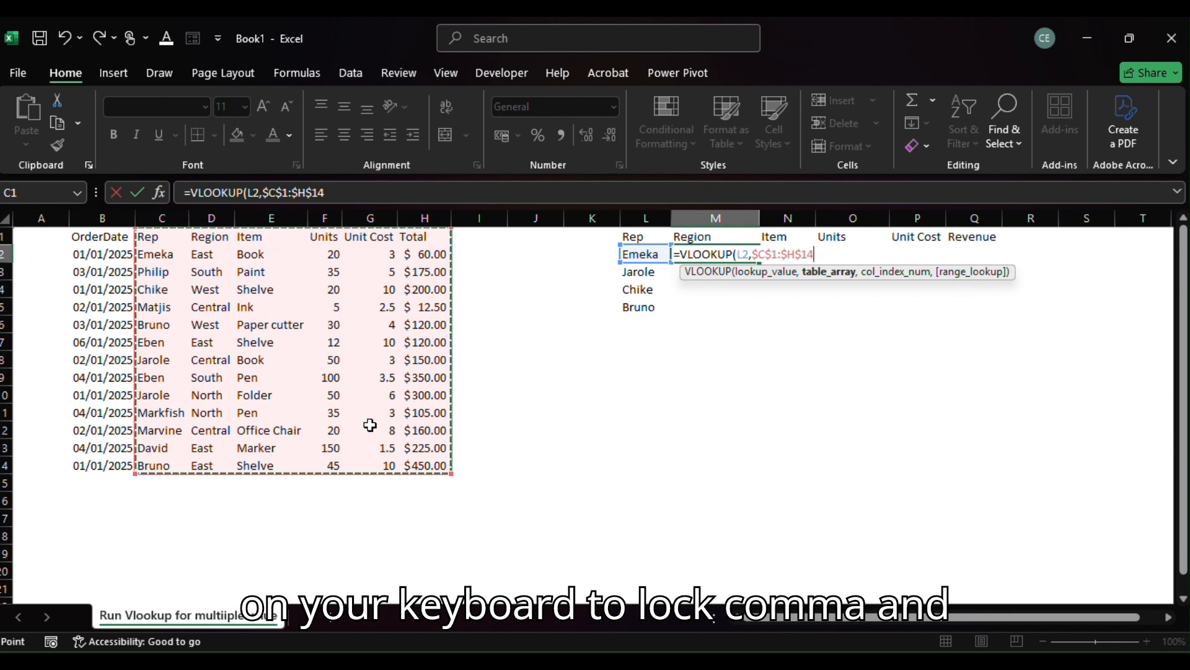
pyautogui.write(',')
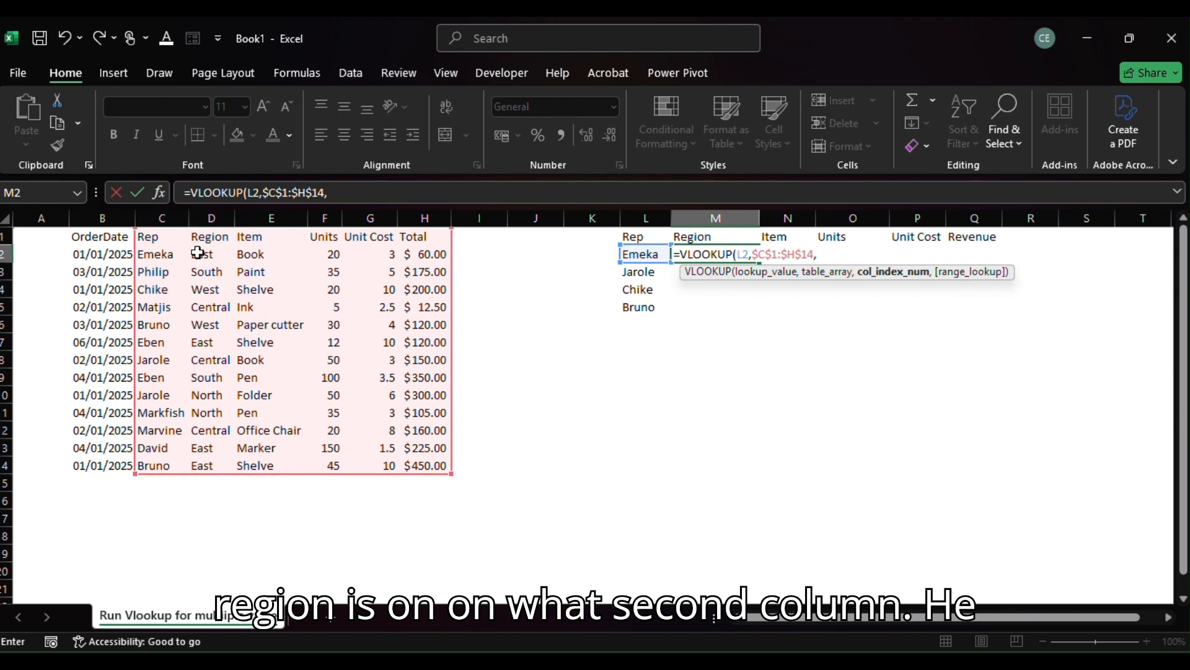
# Complete the M2 lookup with column index 2 and an exact match (FALSE), and fill it down to M5.
pyautogui.write('2')
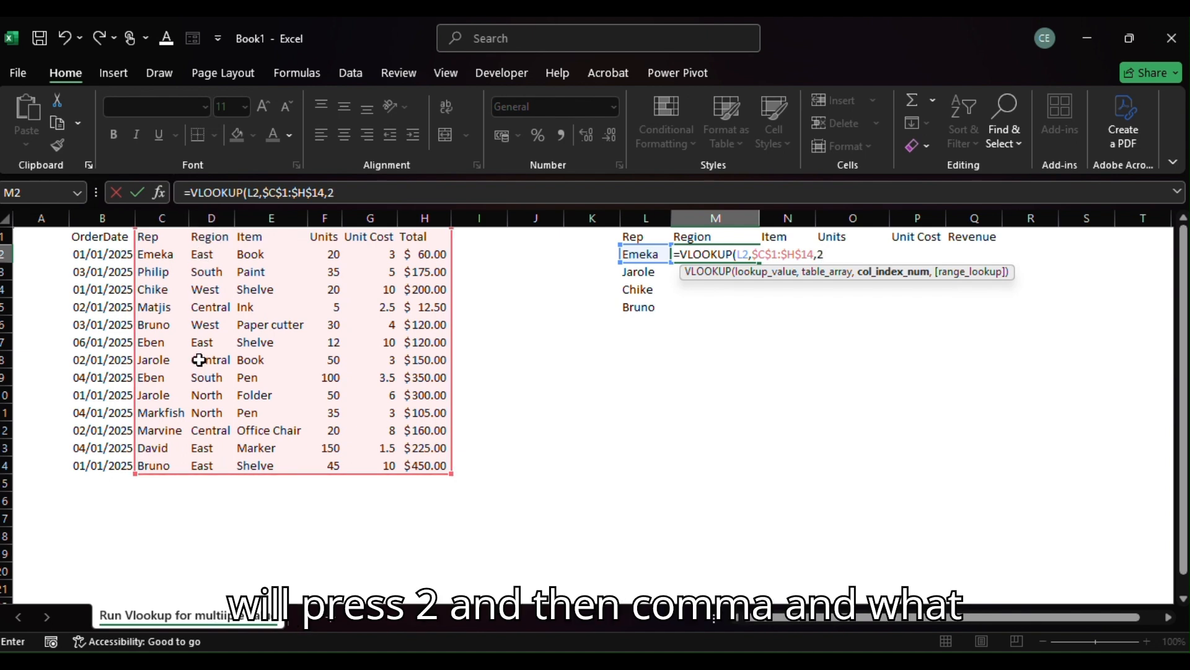
pyautogui.write(',')
pyautogui.press('Down')
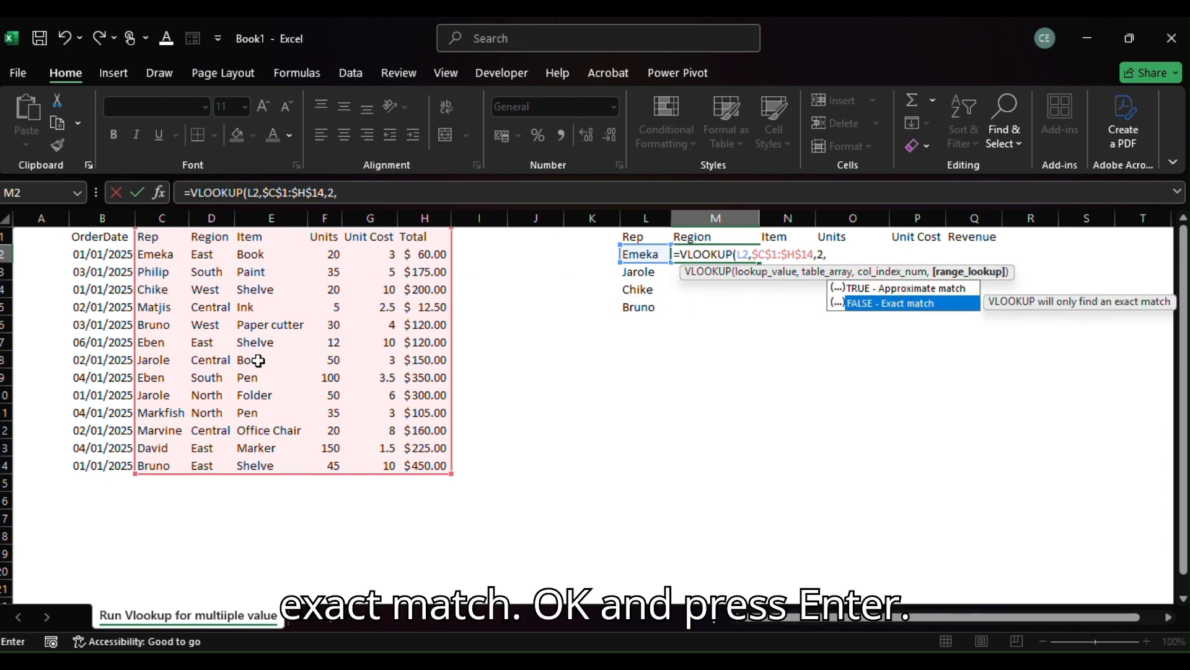
pyautogui.press('Tab')
pyautogui.press('Return')
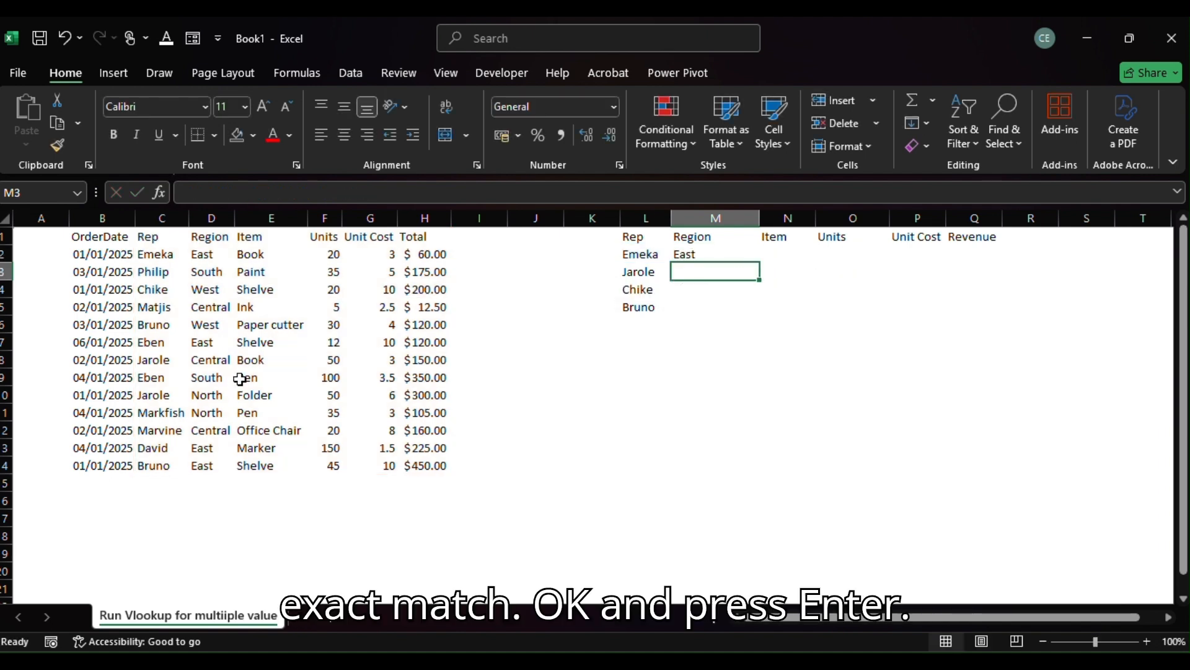
pyautogui.click(705, 255)
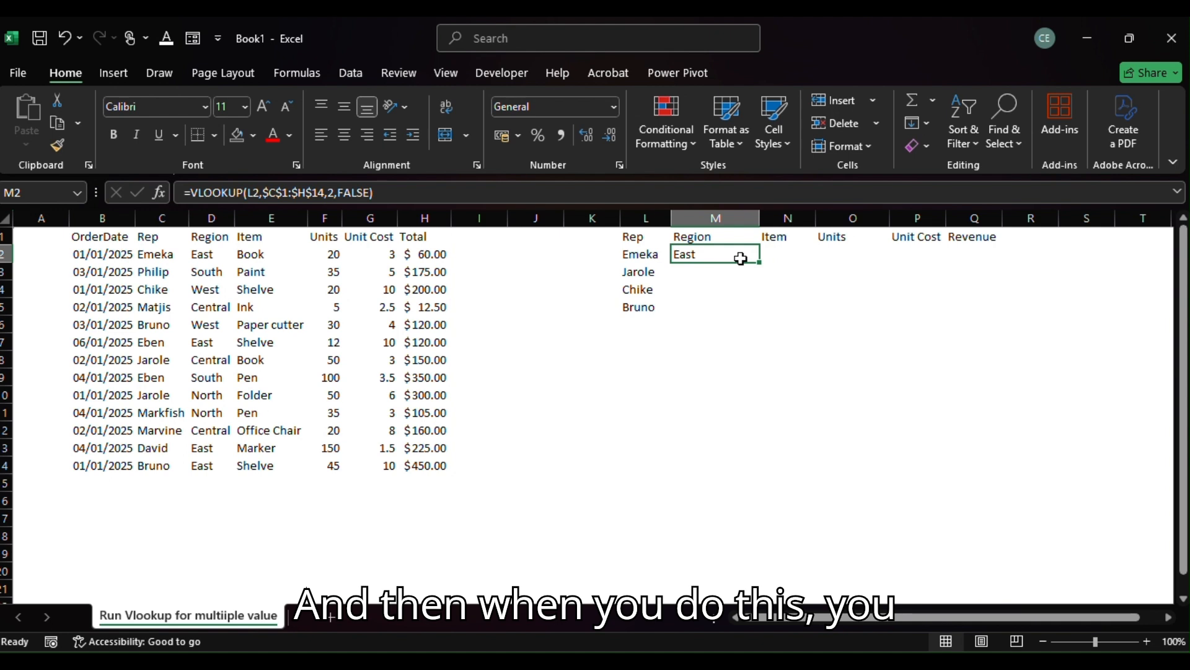
pyautogui.moveTo(762, 263); pyautogui.dragTo(754, 320)
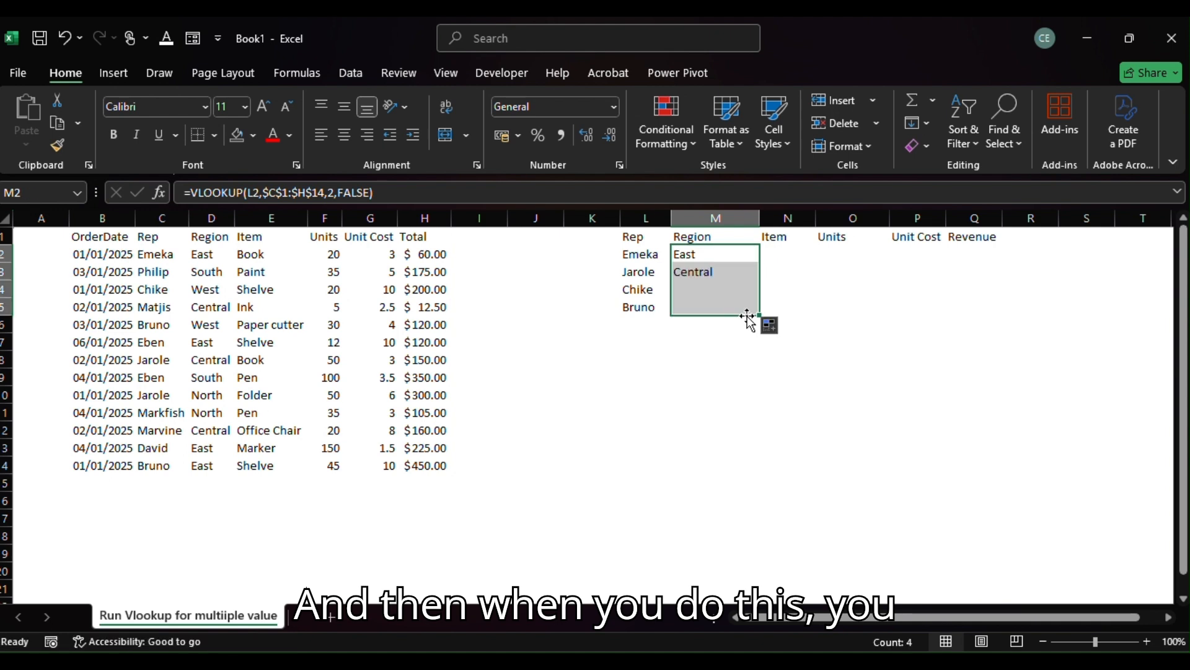
# Start a VLOOKUP formula in N2 under Item, looking up L2 in the absolute range $C$1:$H$14.
pyautogui.click(776, 253)
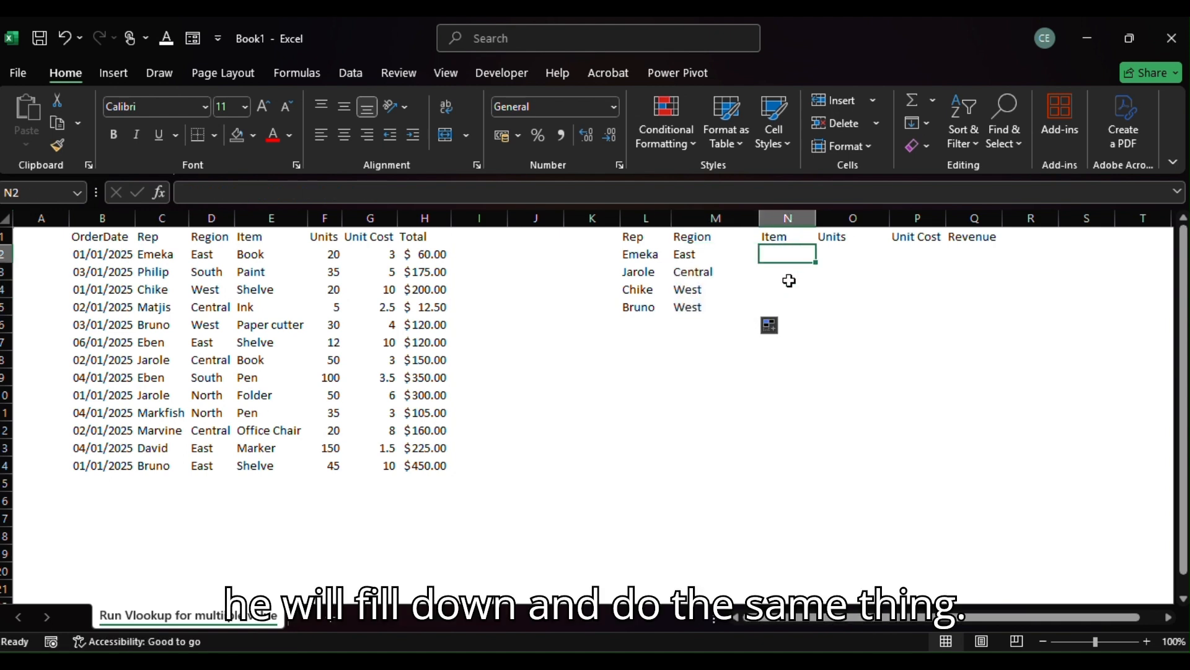
pyautogui.write('=vlok')
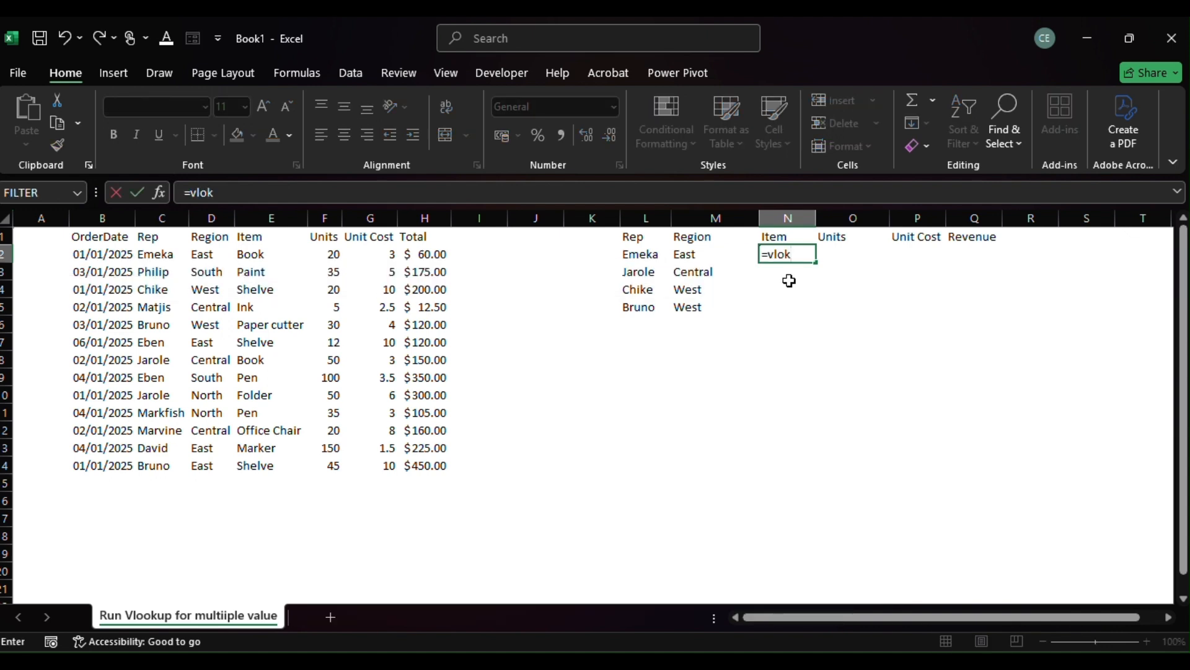
pyautogui.press('BackSpace')
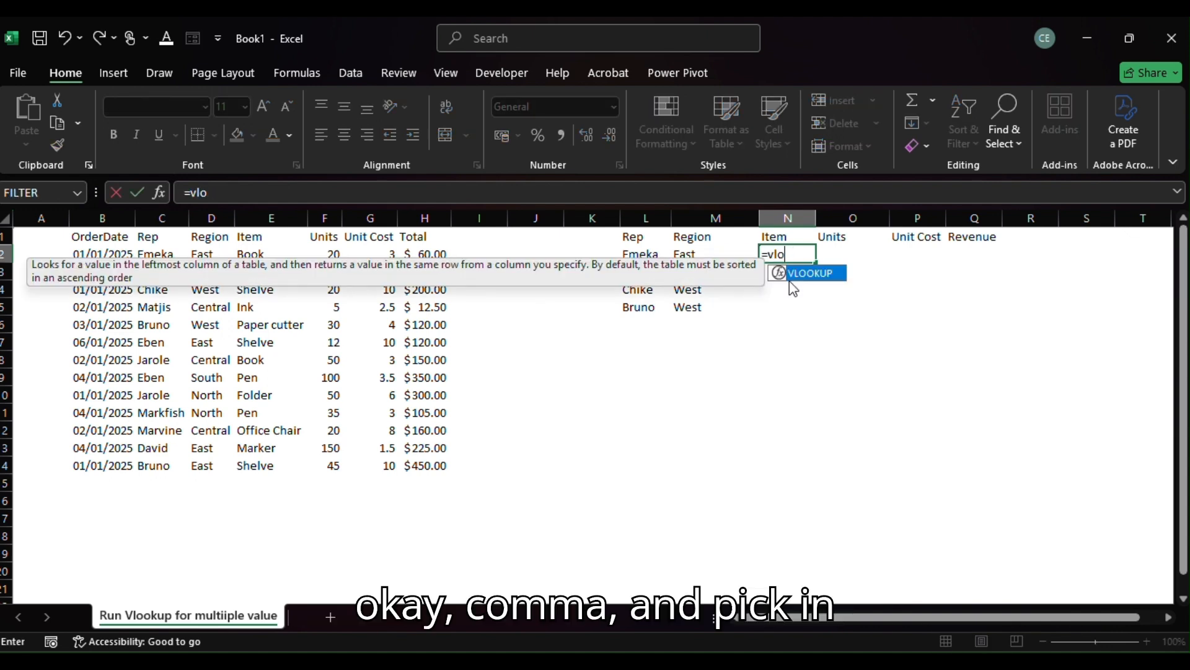
pyautogui.write('ok')
pyautogui.press('Tab')
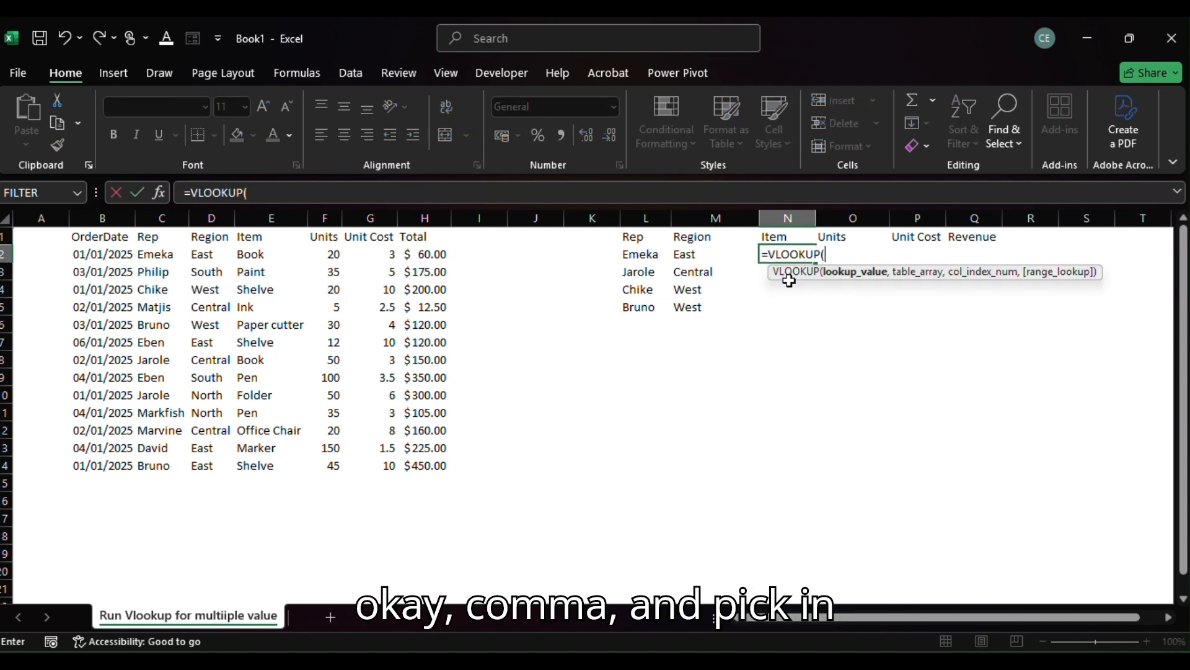
pyautogui.click(637, 258)
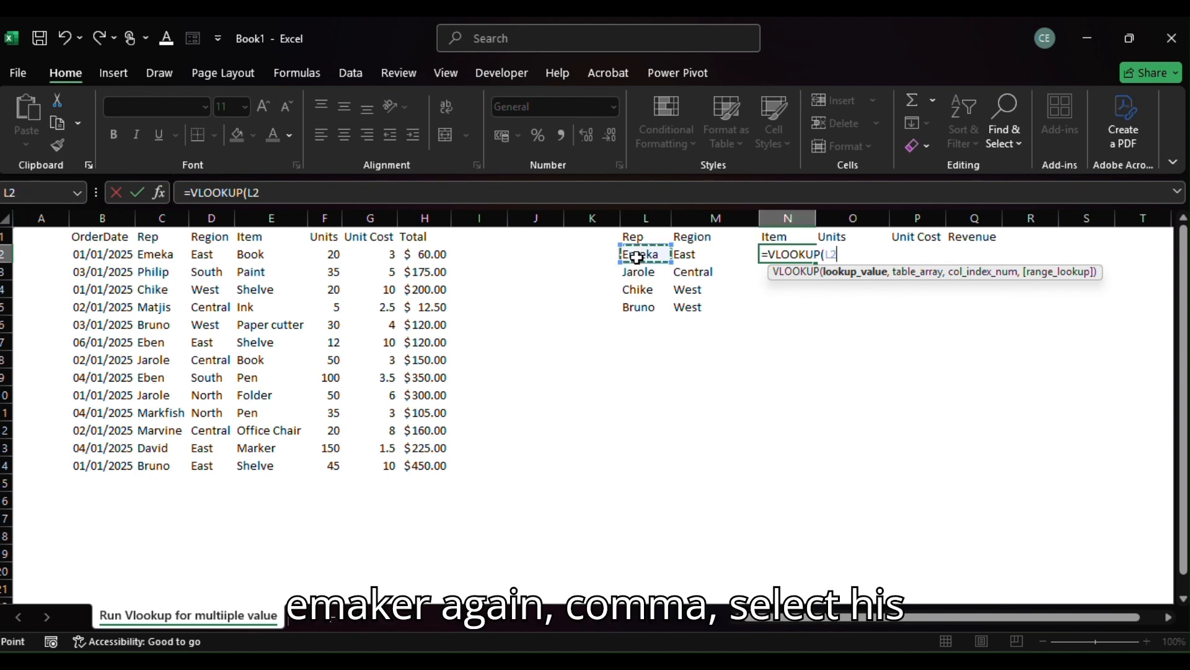
pyautogui.write(',')
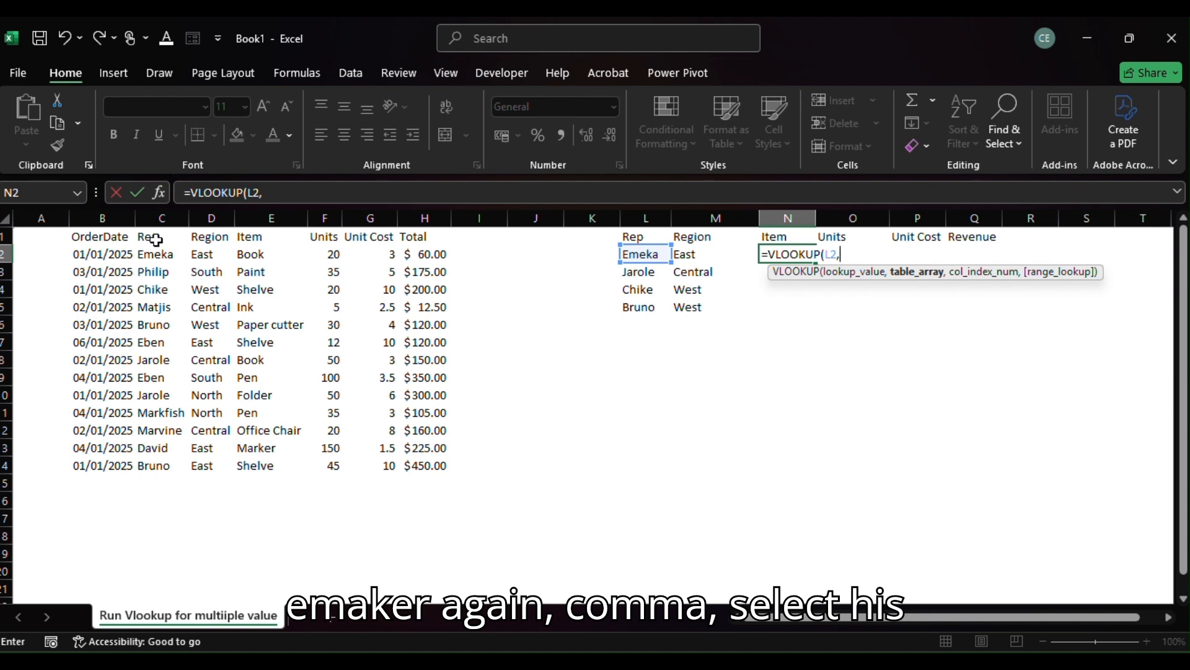
pyautogui.moveTo(152, 236); pyautogui.dragTo(425, 466)
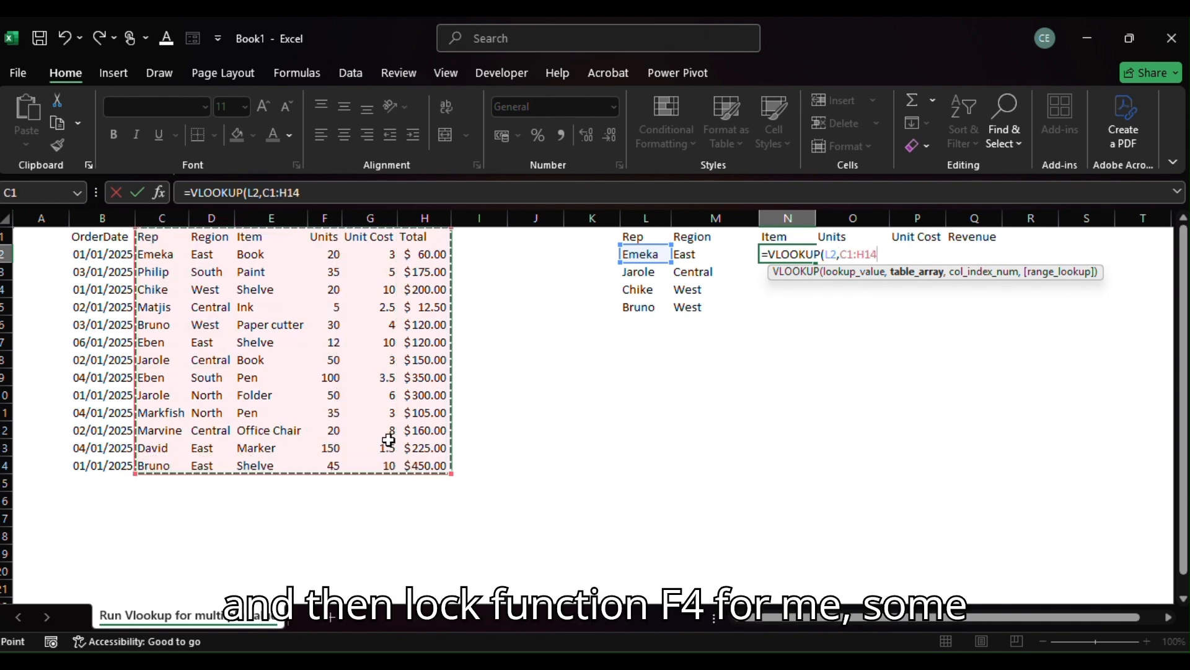
pyautogui.press('F4')
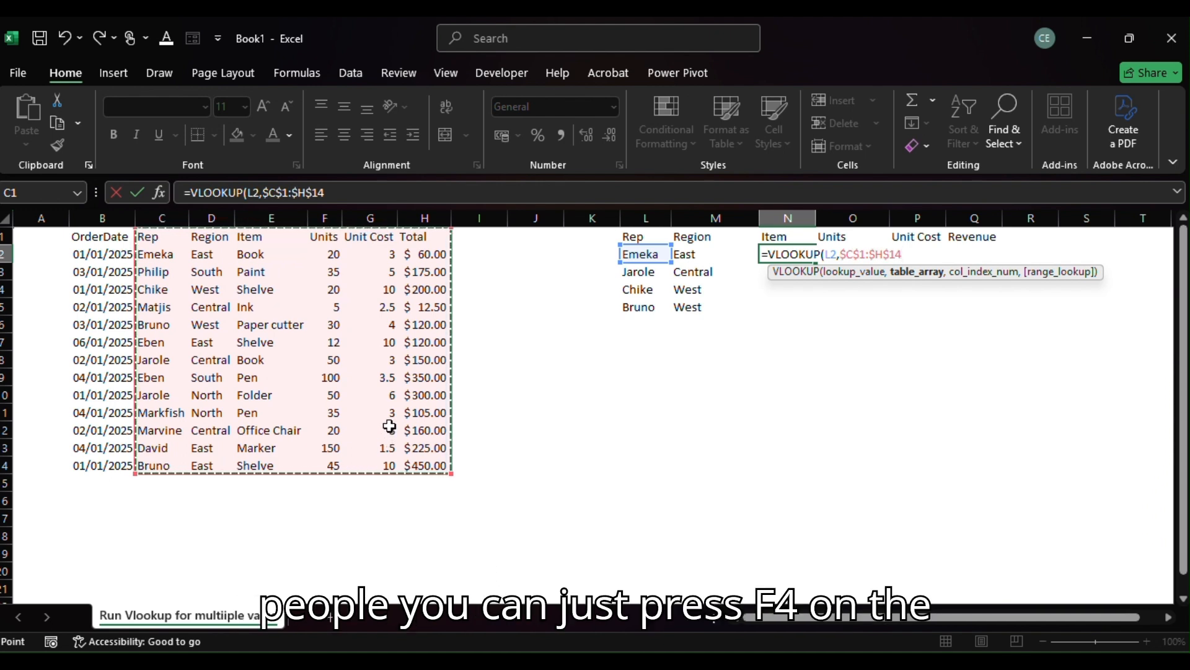
# Complete the N2 Item lookup with column index 3 and an exact match (FALSE).
pyautogui.write(',3')
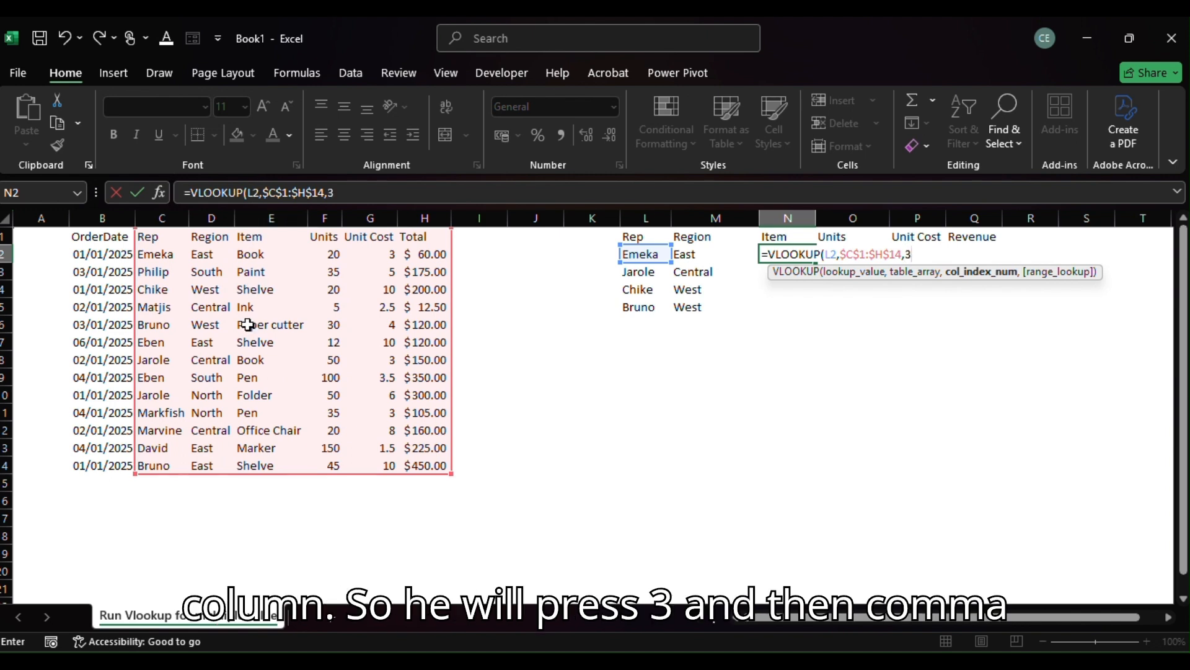
pyautogui.write(',')
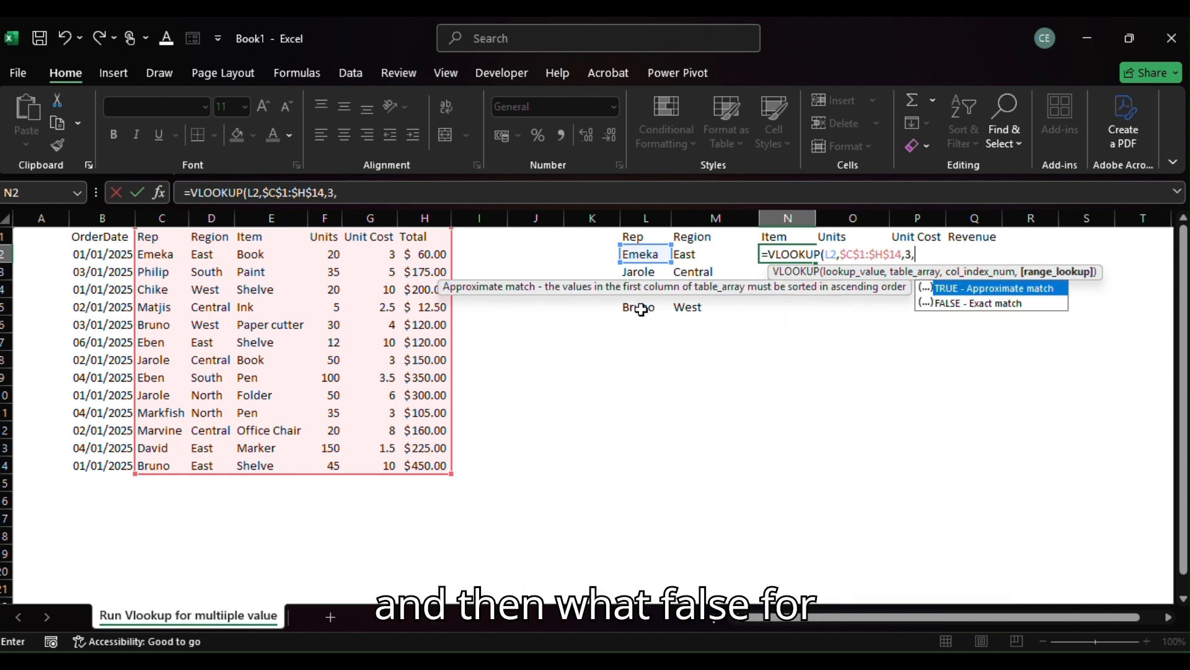
pyautogui.press('Down')
pyautogui.press('Tab')
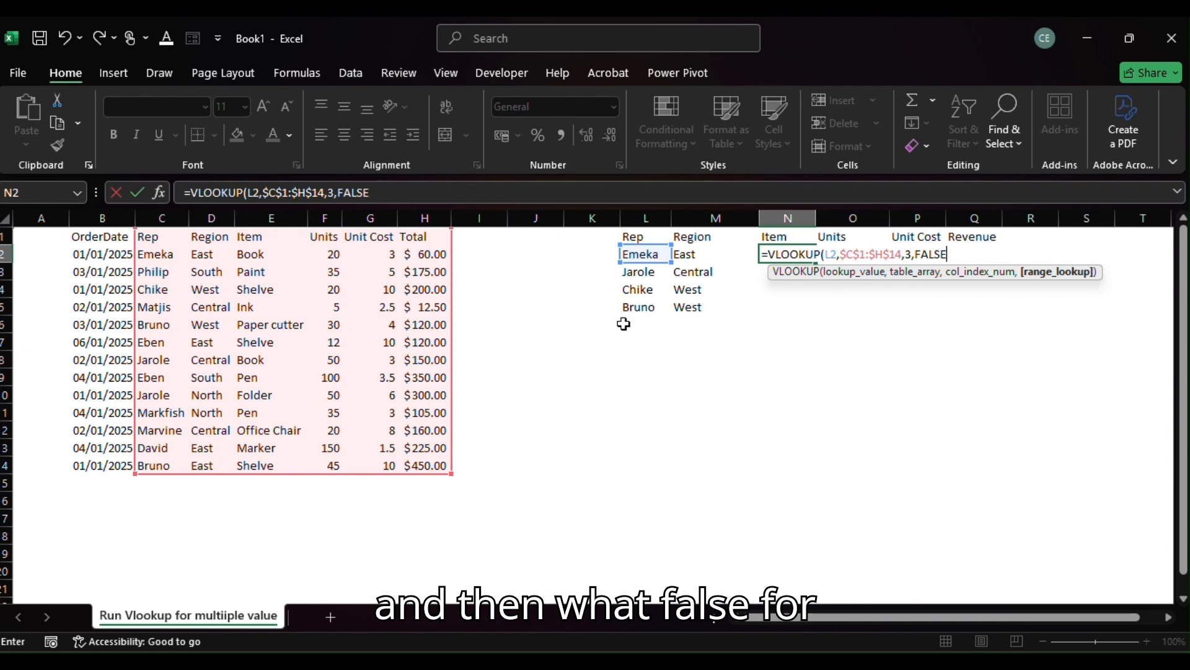
pyautogui.press('Return')
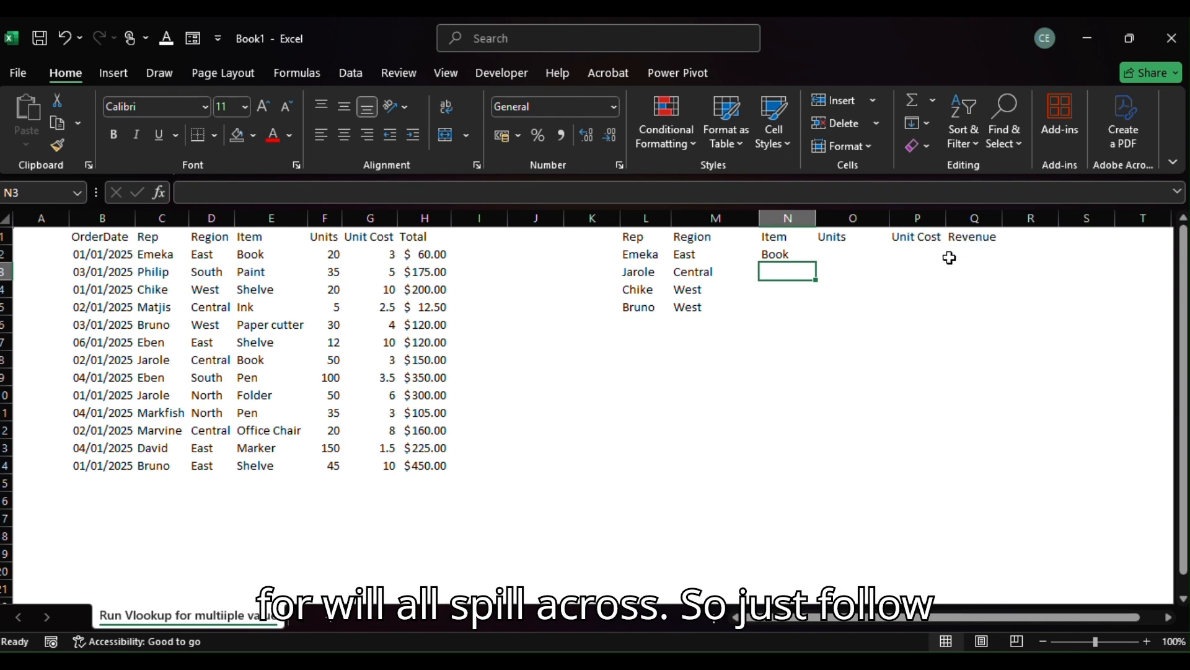
# Clear the lookup formulas from the Region and Item cells M2:N5.
pyautogui.moveTo(682, 256); pyautogui.dragTo(765, 304)
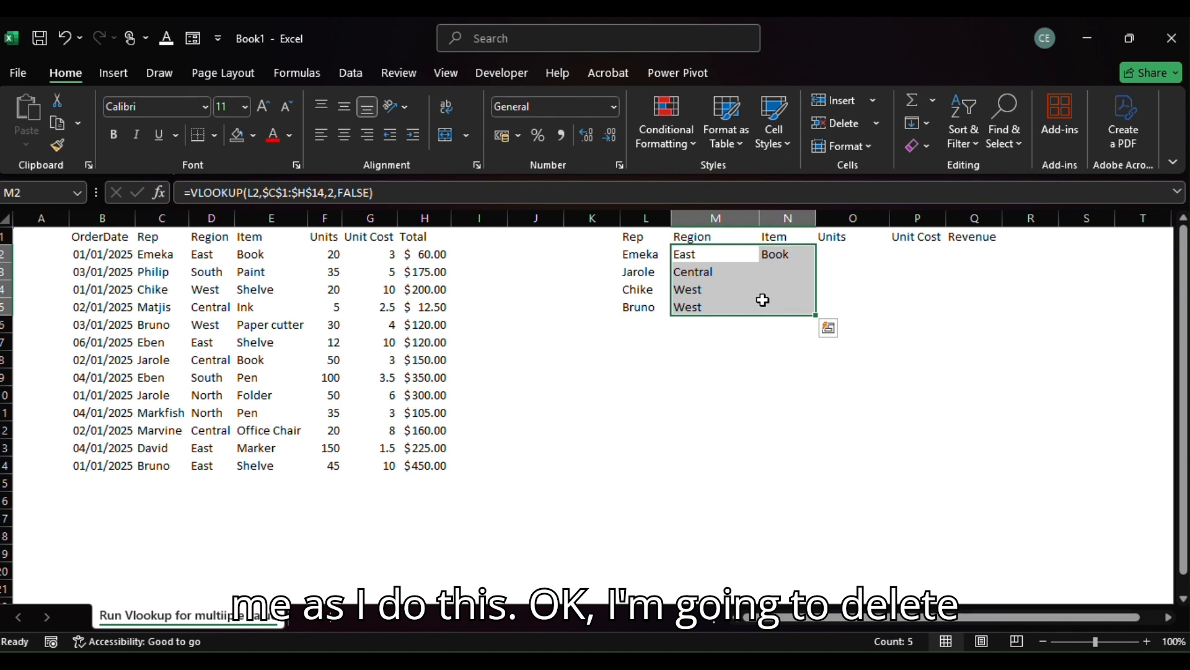
pyautogui.press('Delete')
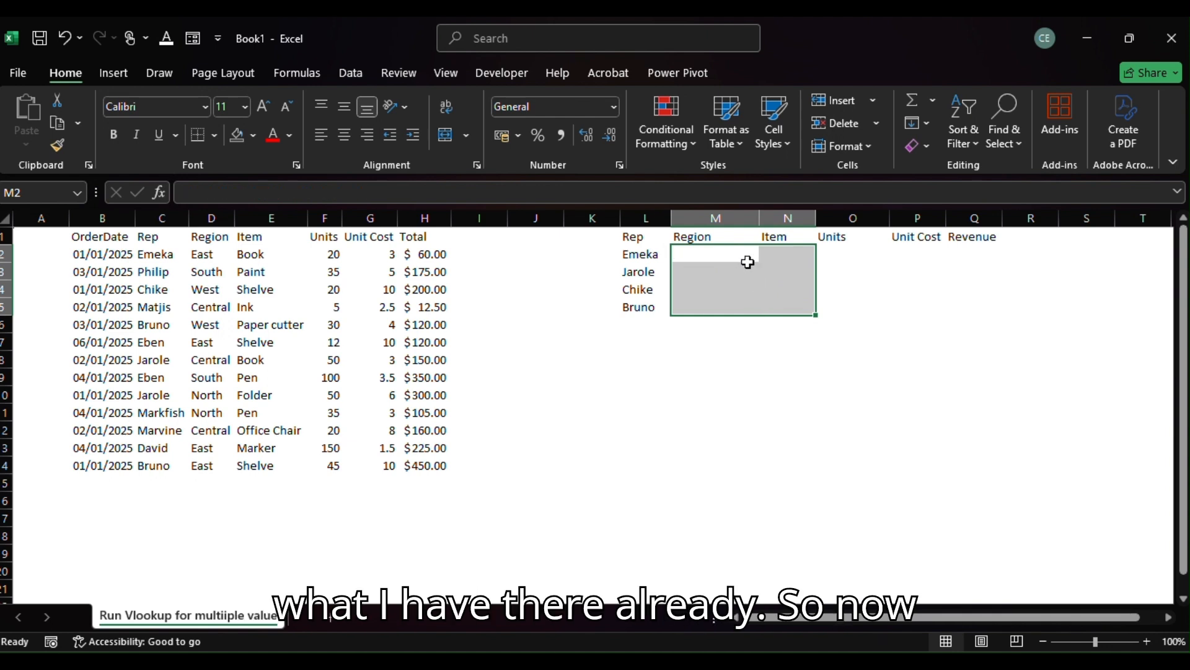
# Start a VLOOKUP formula in M2 under Region, looking up L2 in the absolute range $C$1:$H$14.
pyautogui.click(713, 253)
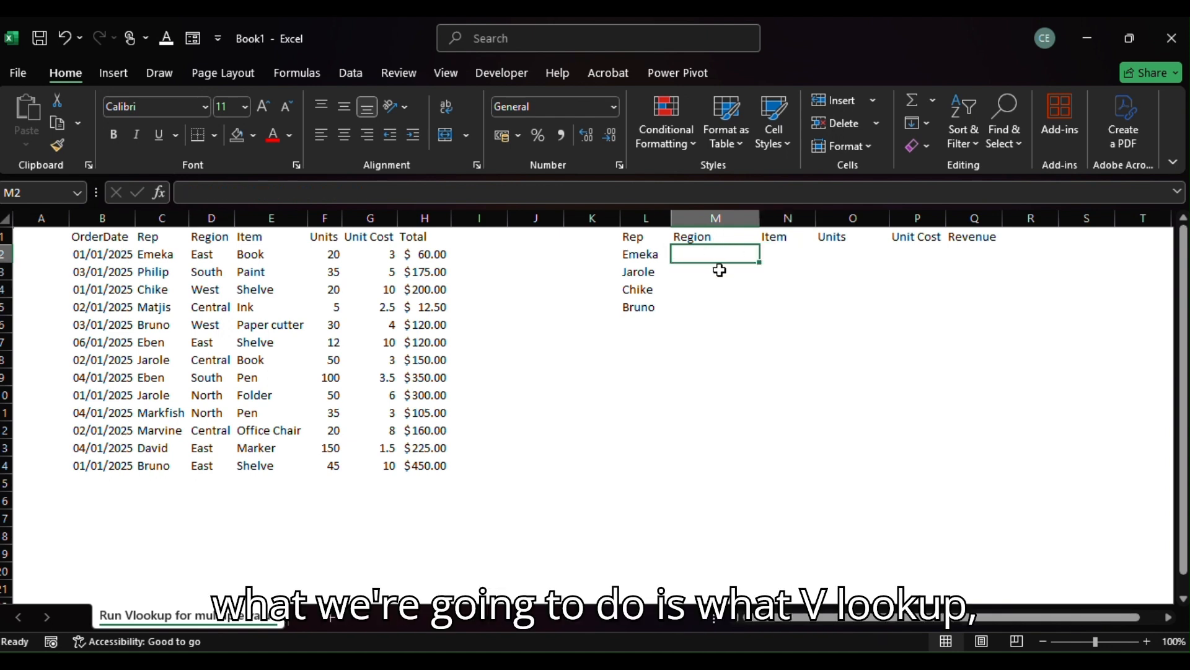
pyautogui.write('=vl')
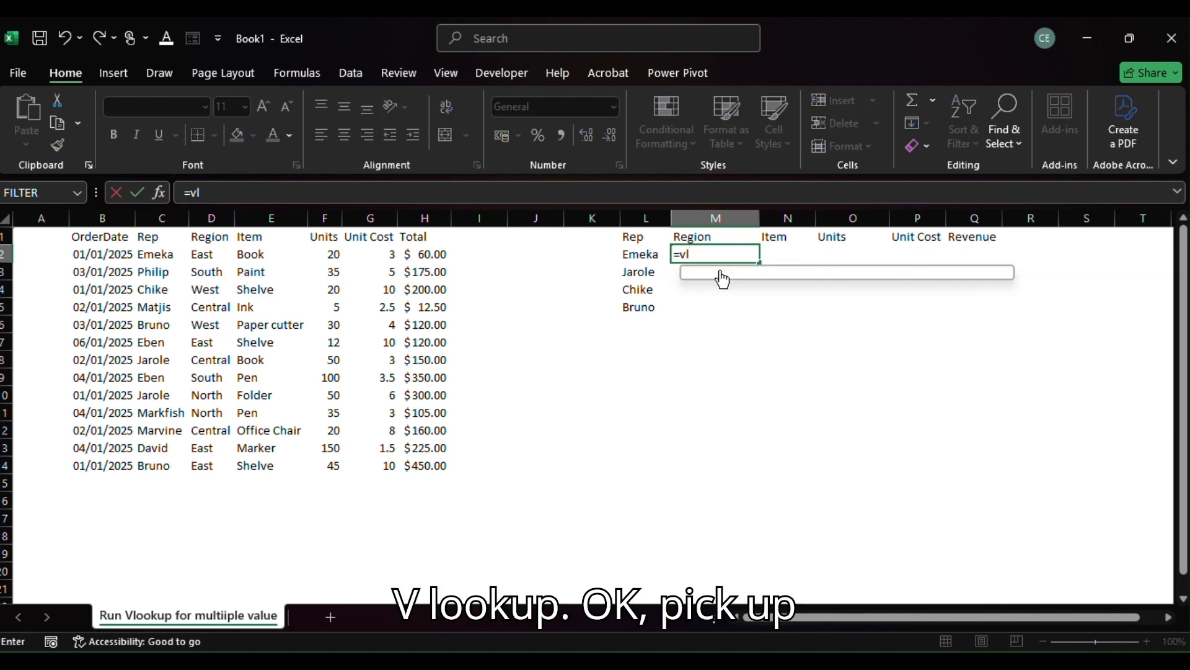
pyautogui.press('Tab')
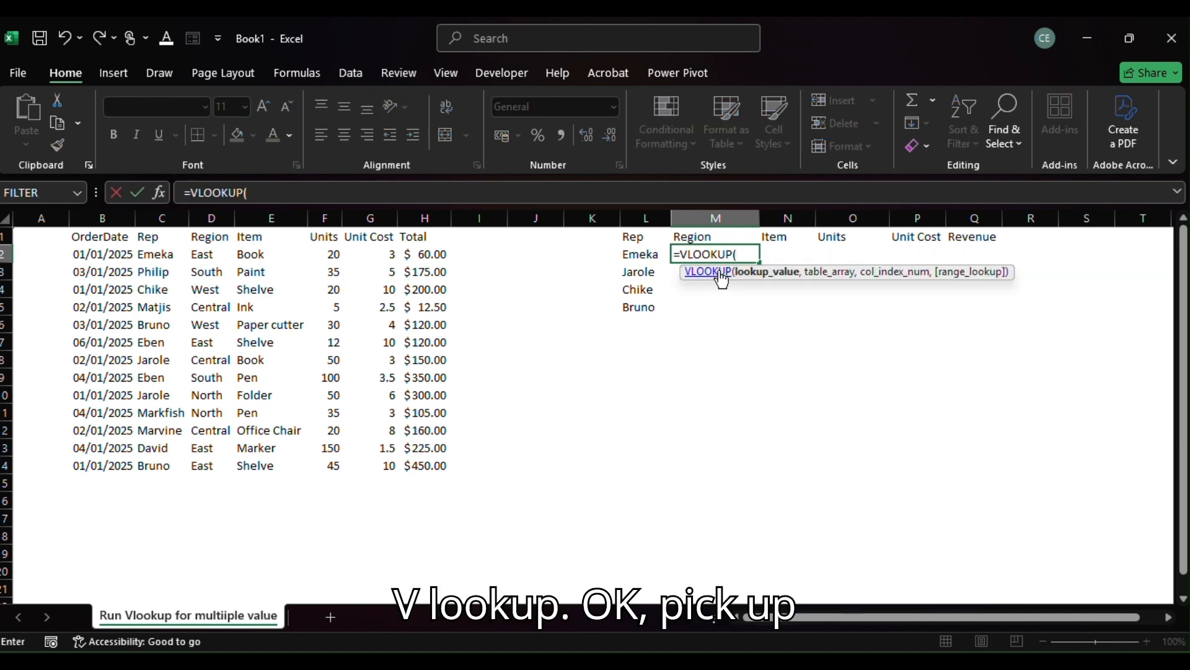
pyautogui.click(639, 255)
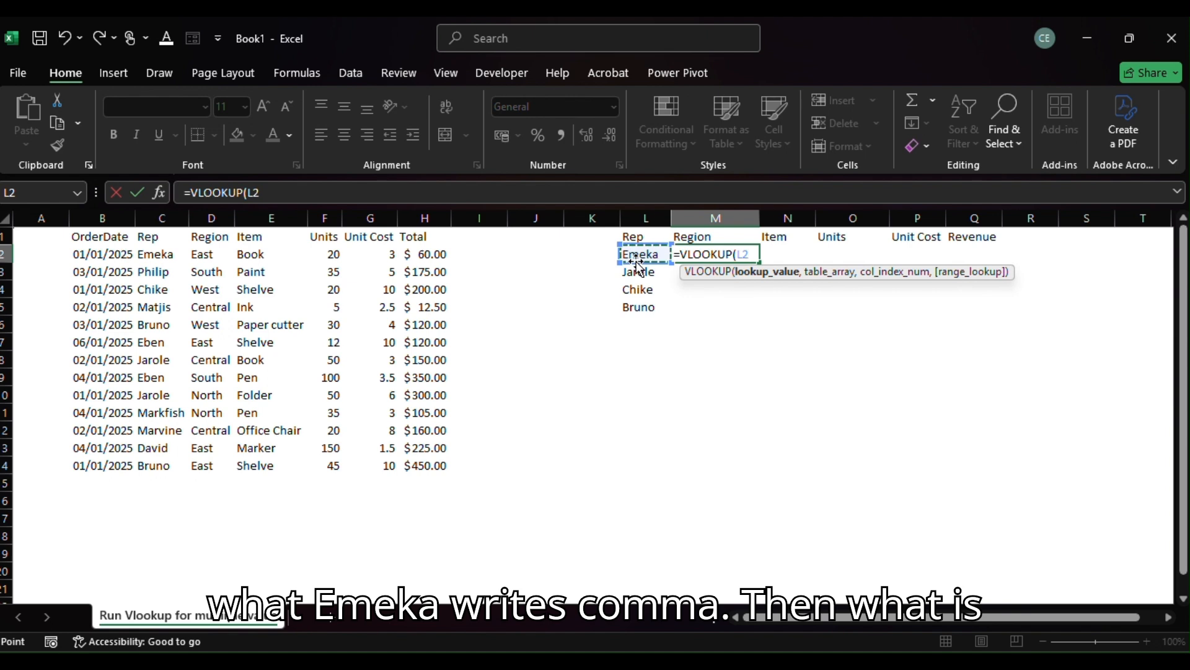
pyautogui.write(',')
pyautogui.click(155, 235)
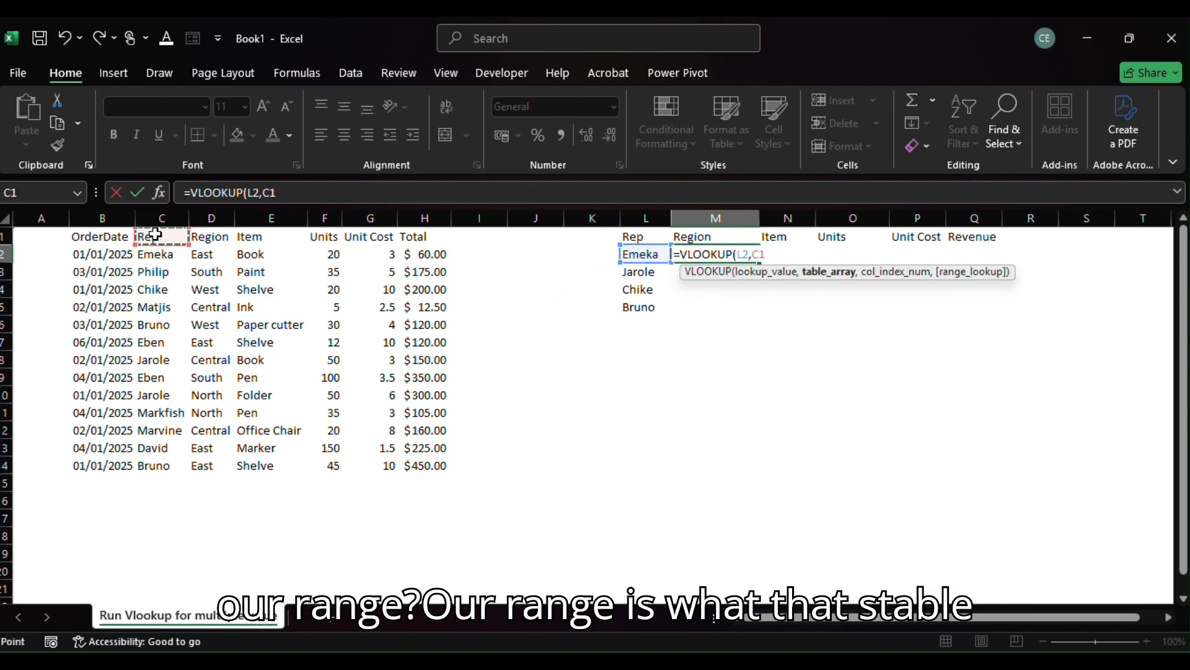
pyautogui.moveTo(155, 235); pyautogui.dragTo(407, 465)
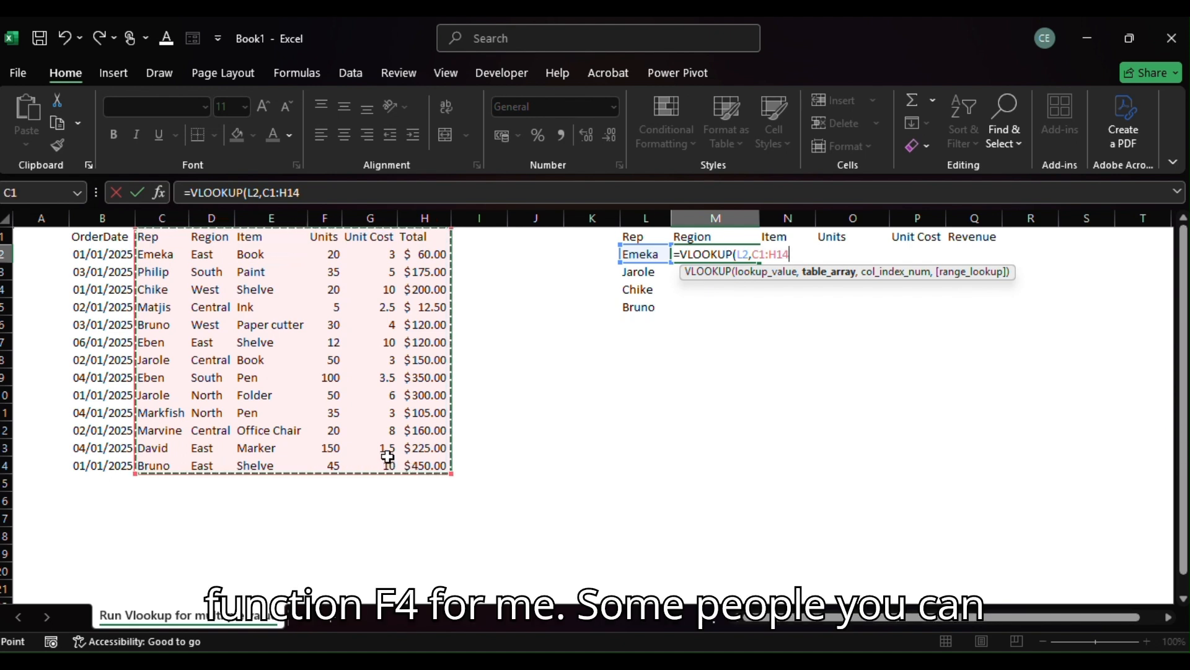
pyautogui.press('F4')
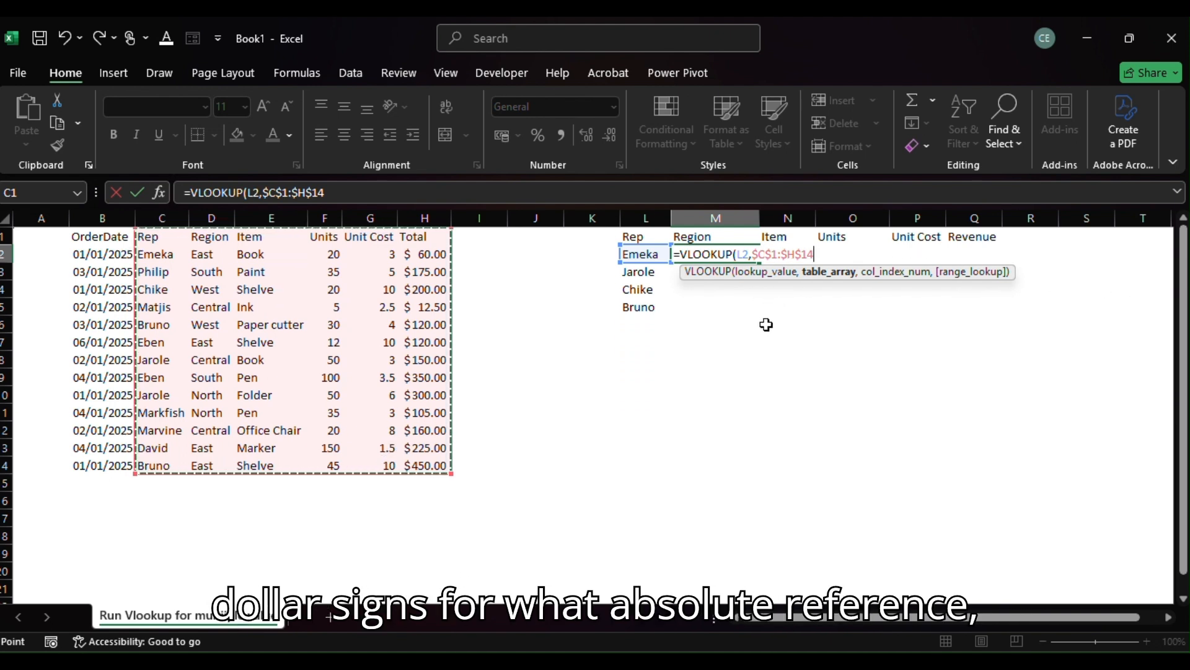
# Enter the array constant {2,3,4,5,6} as the column index of the M2 lookup.
pyautogui.write(',{')
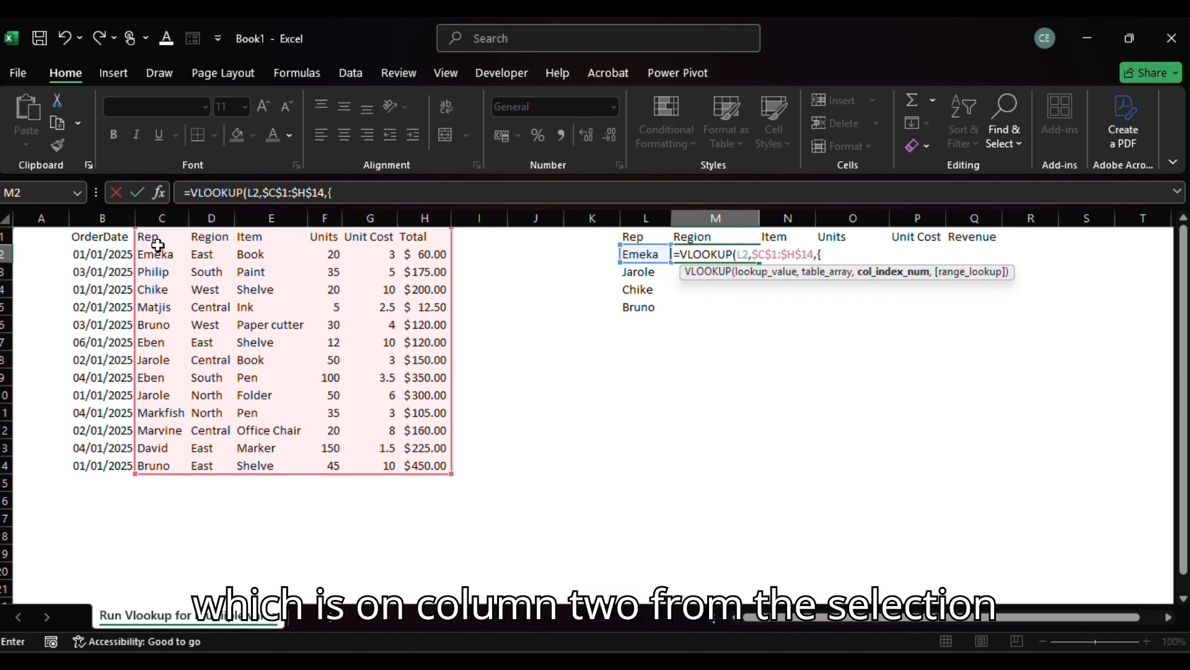
pyautogui.write('2,')
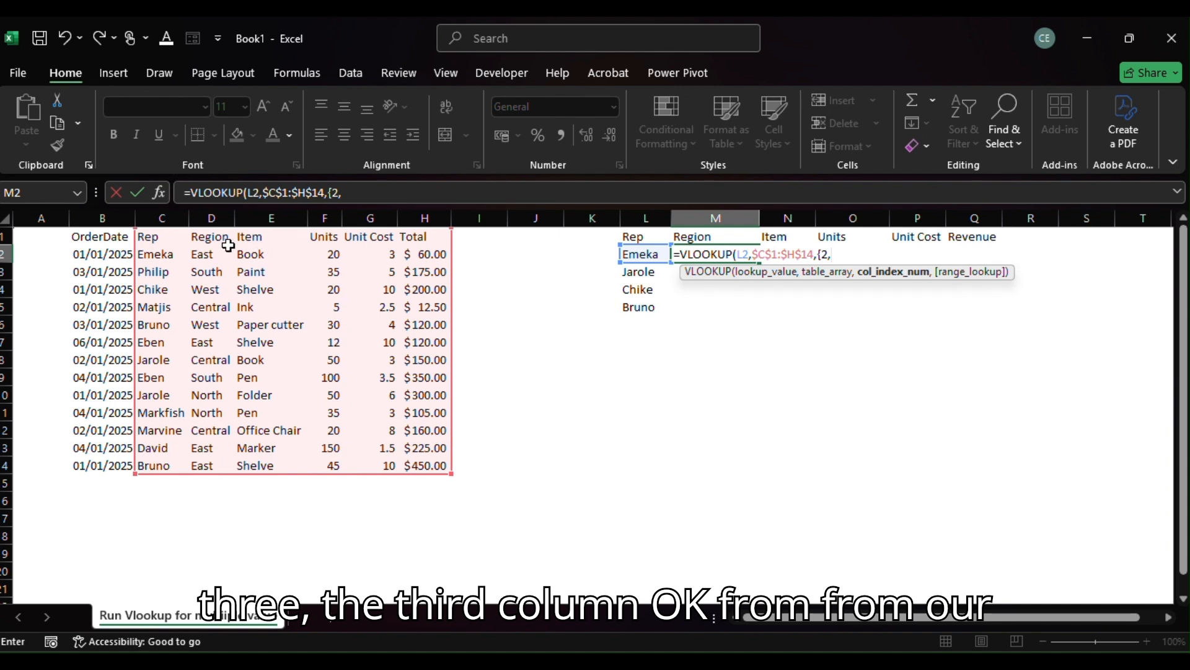
pyautogui.write('3,')
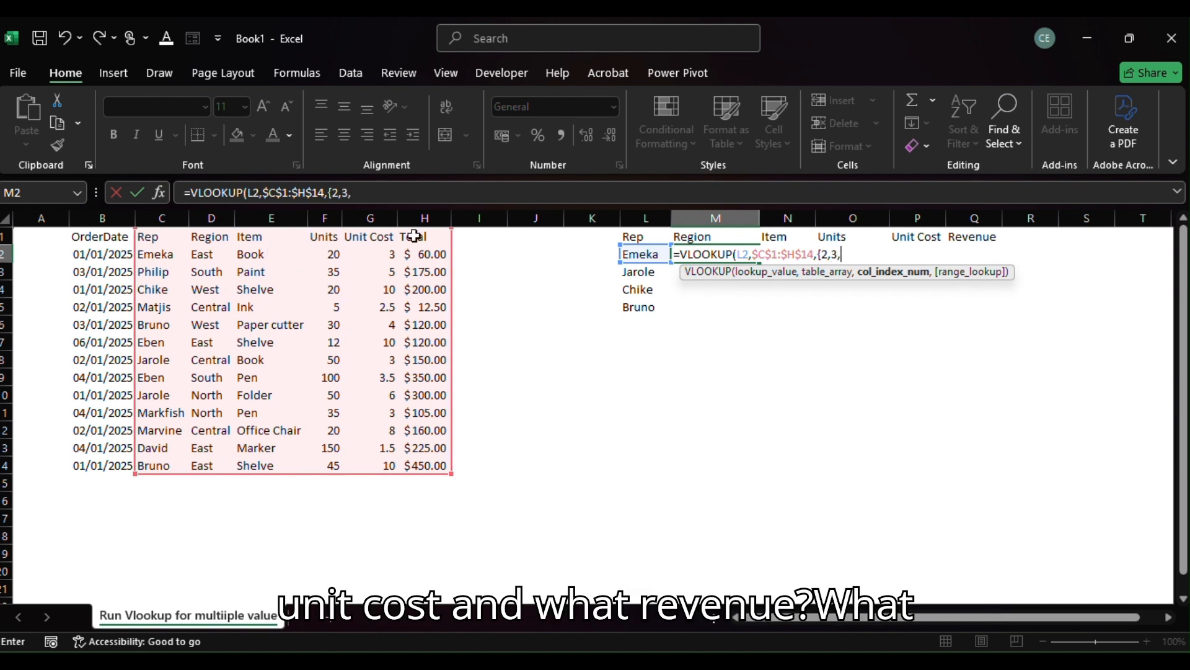
pyautogui.write('4,')
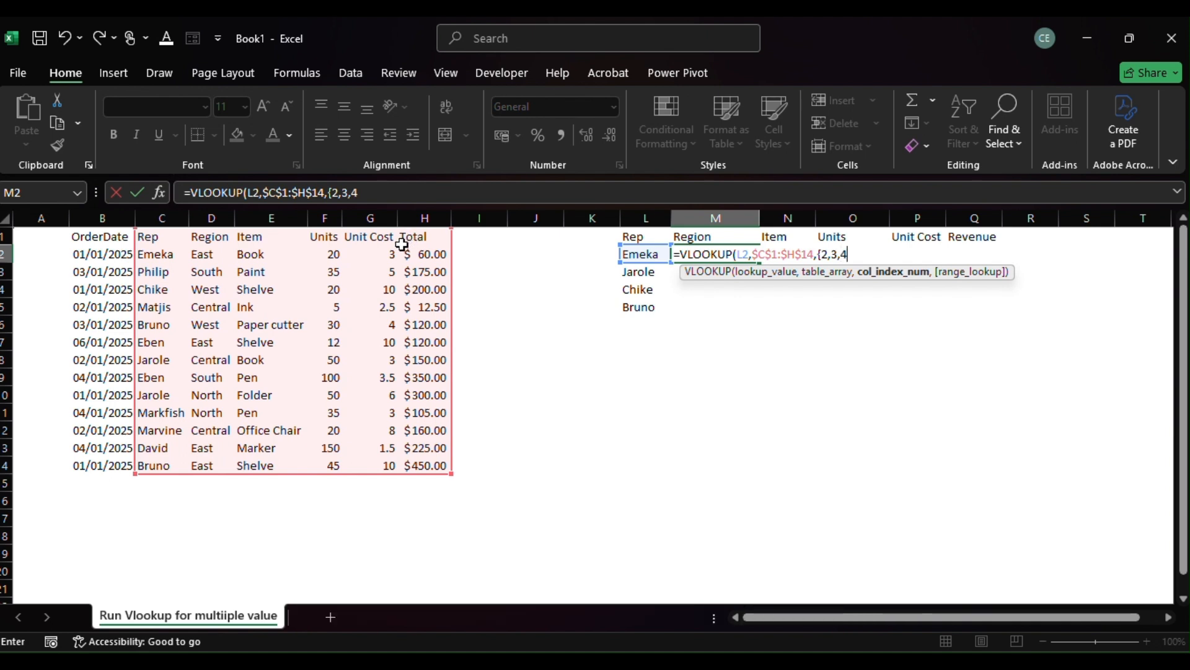
pyautogui.write('5,6')
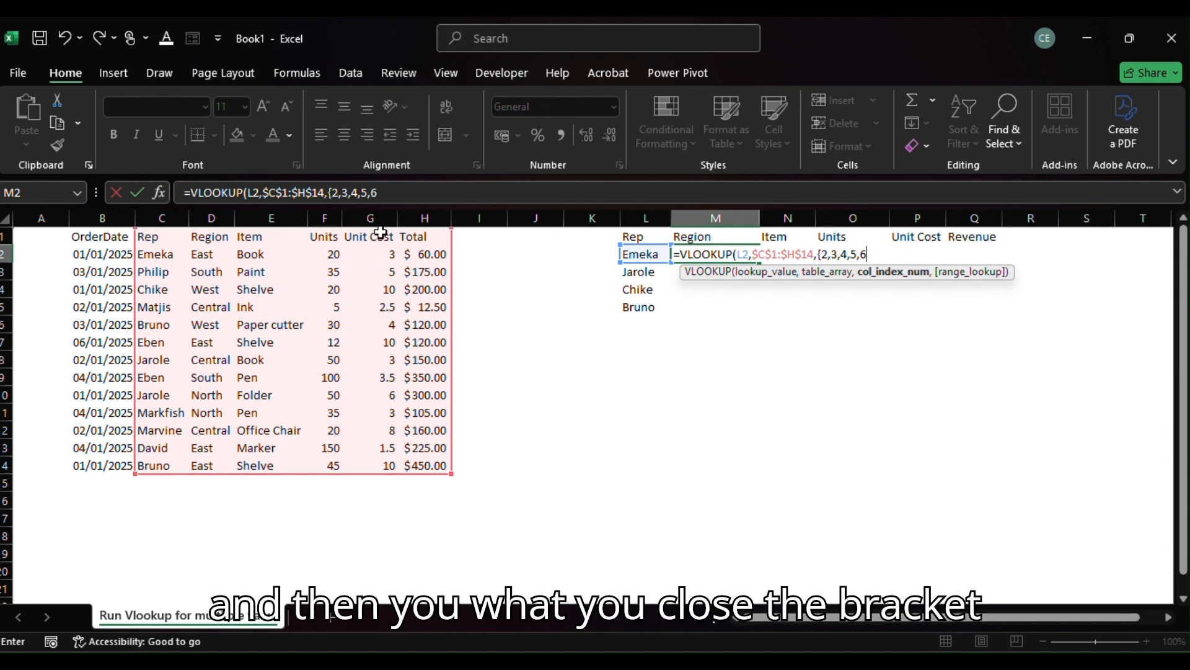
pyautogui.write('}')
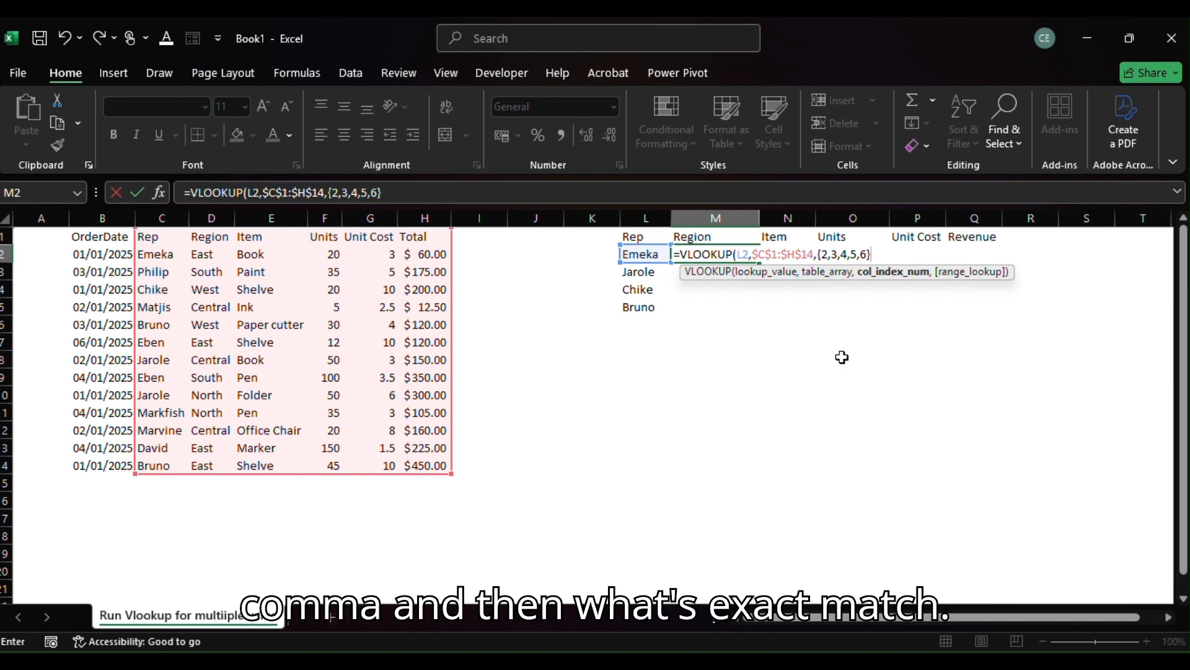
# Complete the M2 lookup with an exact match (FALSE) and commit the formula.
pyautogui.write(',')
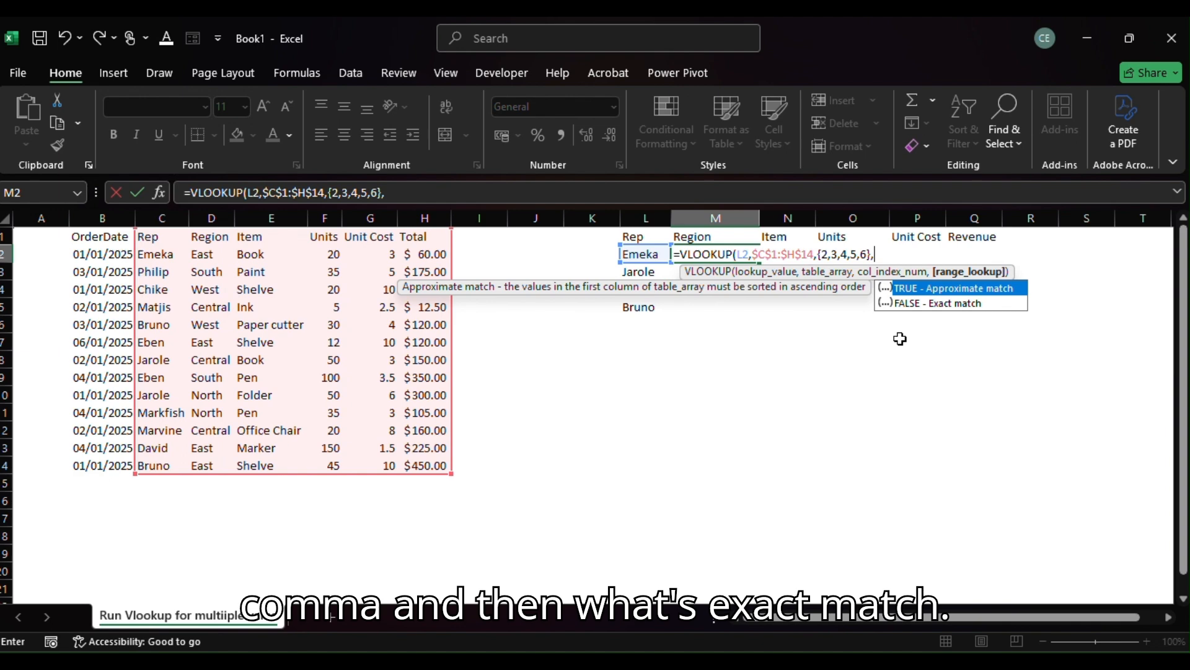
pyautogui.press('Down')
pyautogui.press('Tab')
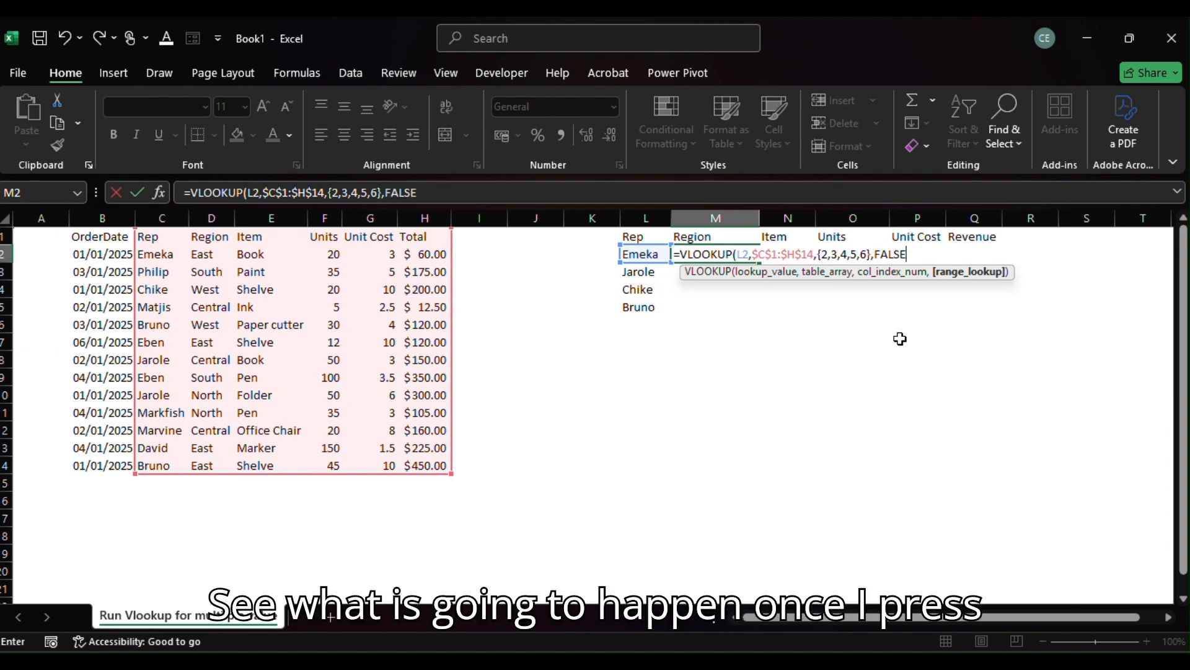
pyautogui.press('Return')
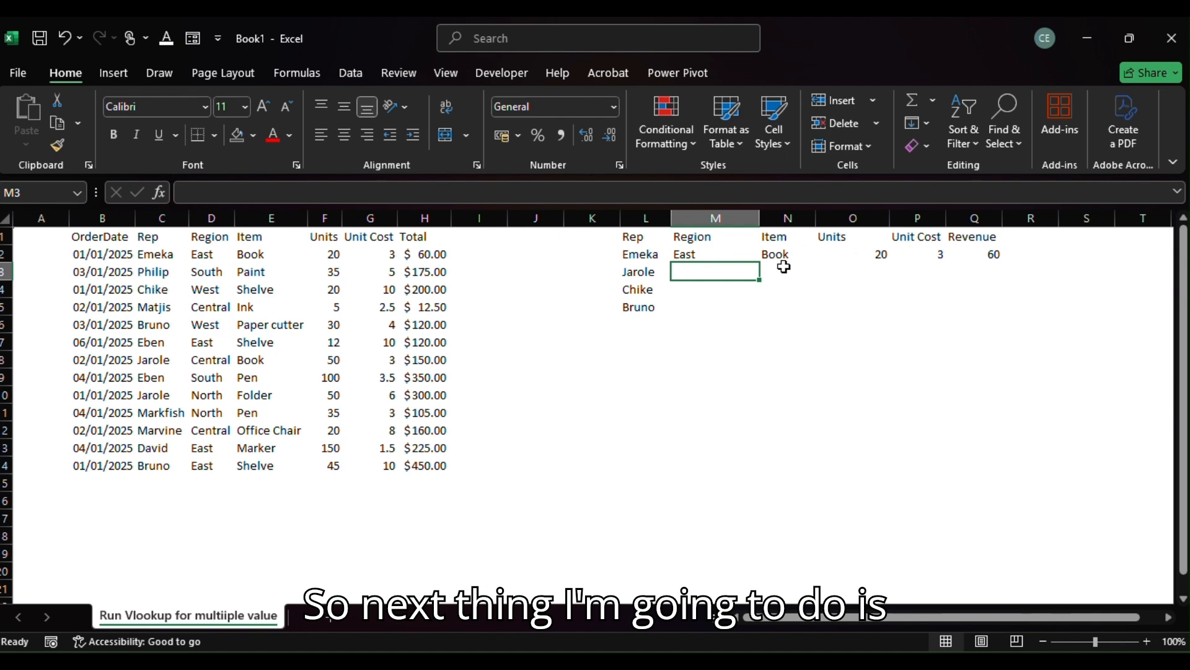
# Fill the M2 lookup formula down to M5 for the remaining sales reps.
pyautogui.click(712, 236)
pyautogui.click(713, 261)
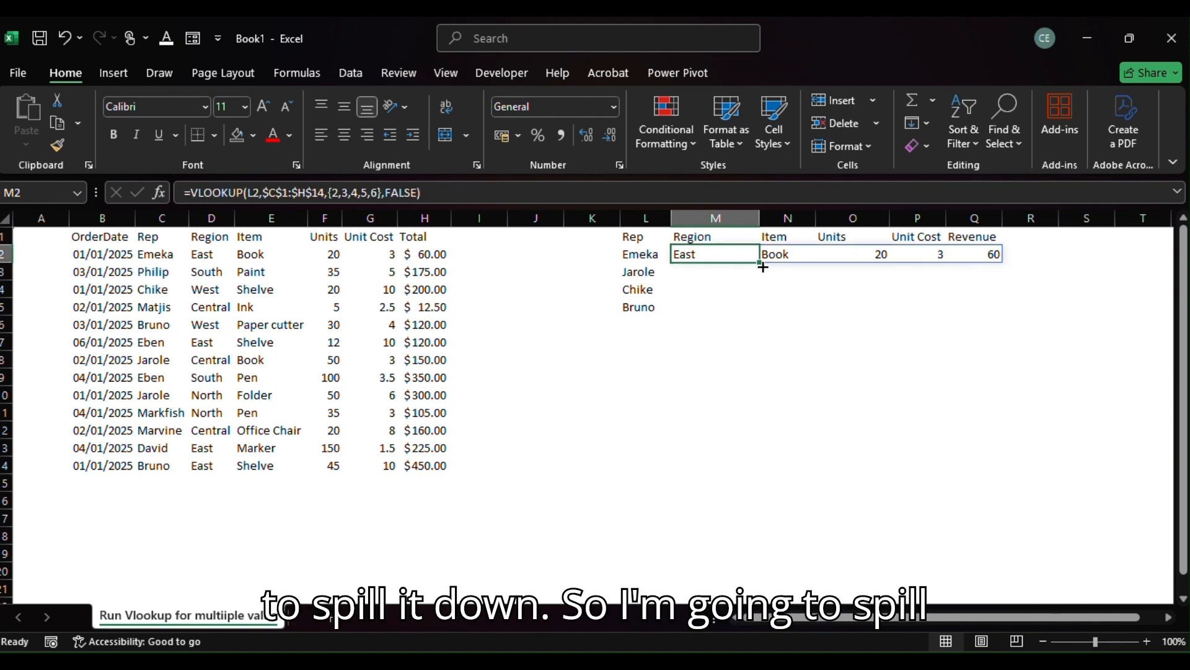
pyautogui.moveTo(767, 263); pyautogui.dragTo(754, 315)
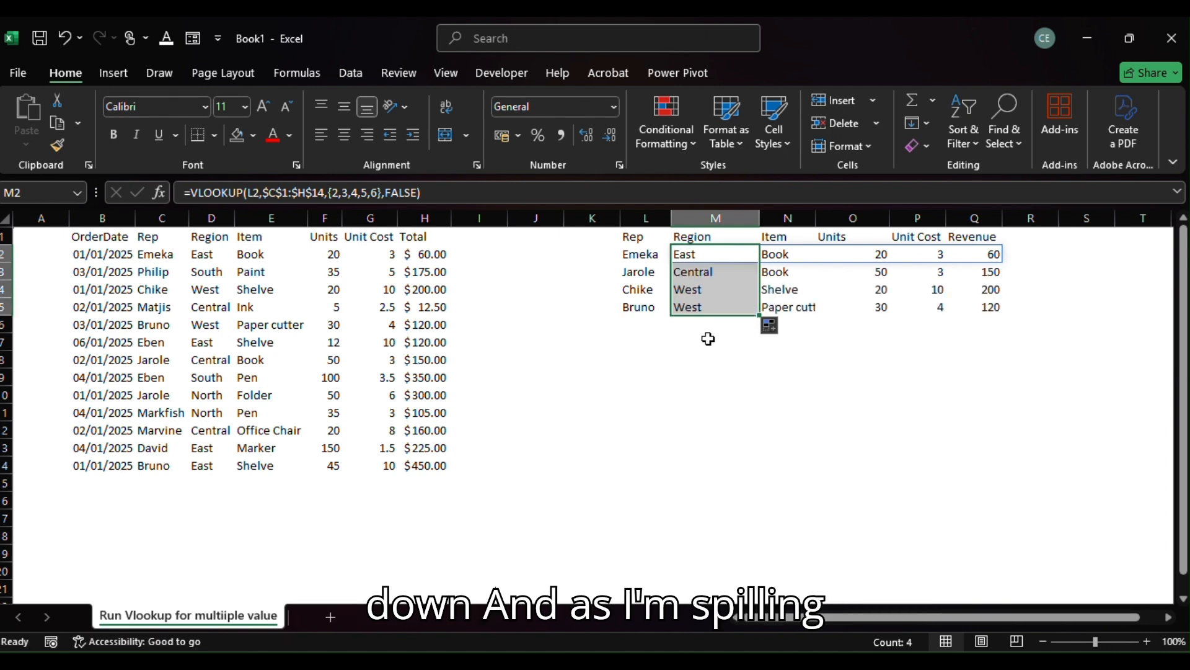